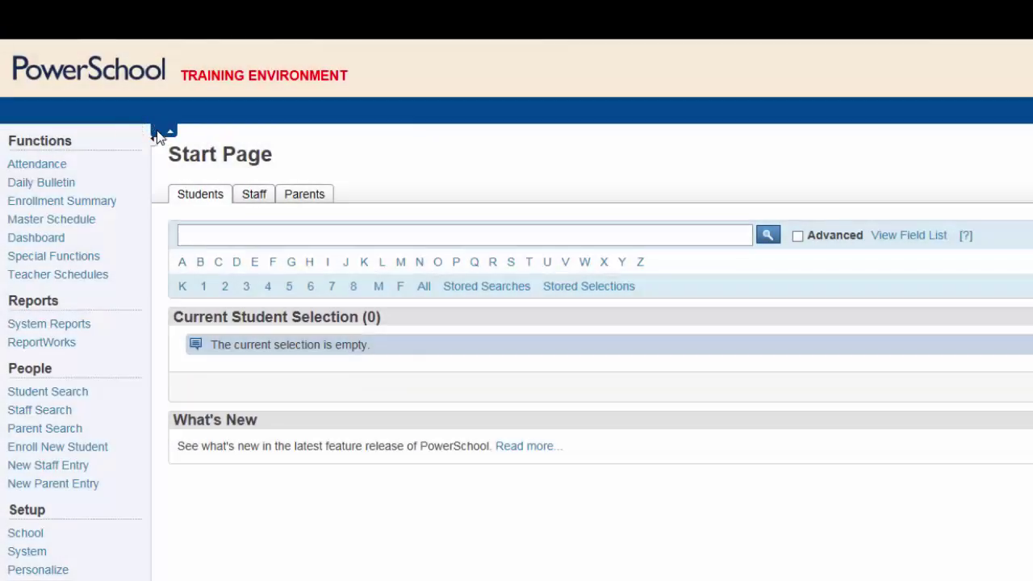
Collapse and restore the page header, visit Teacher Schedules, and return to the Start Page
left_click(157, 135)
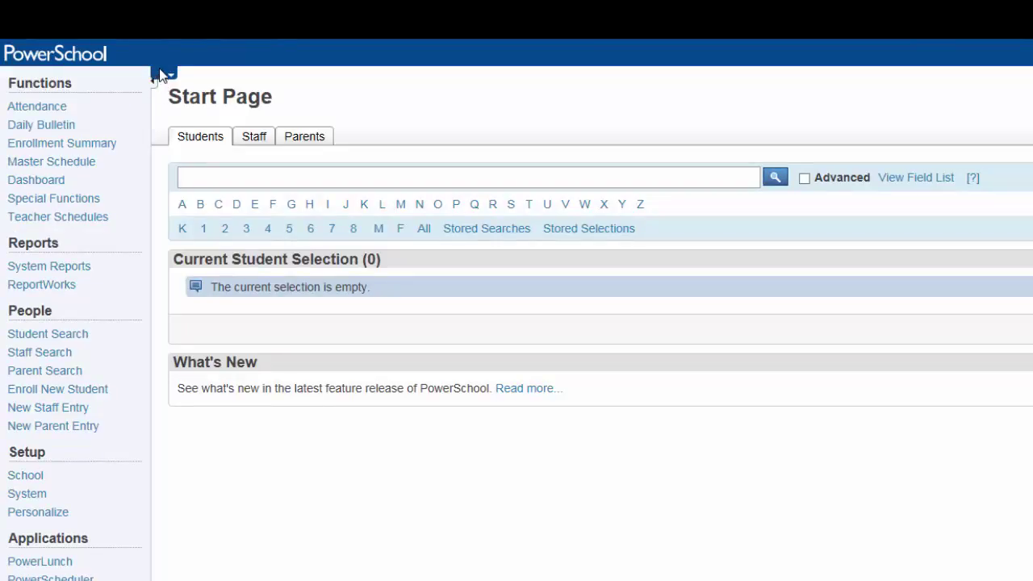
left_click(161, 73)
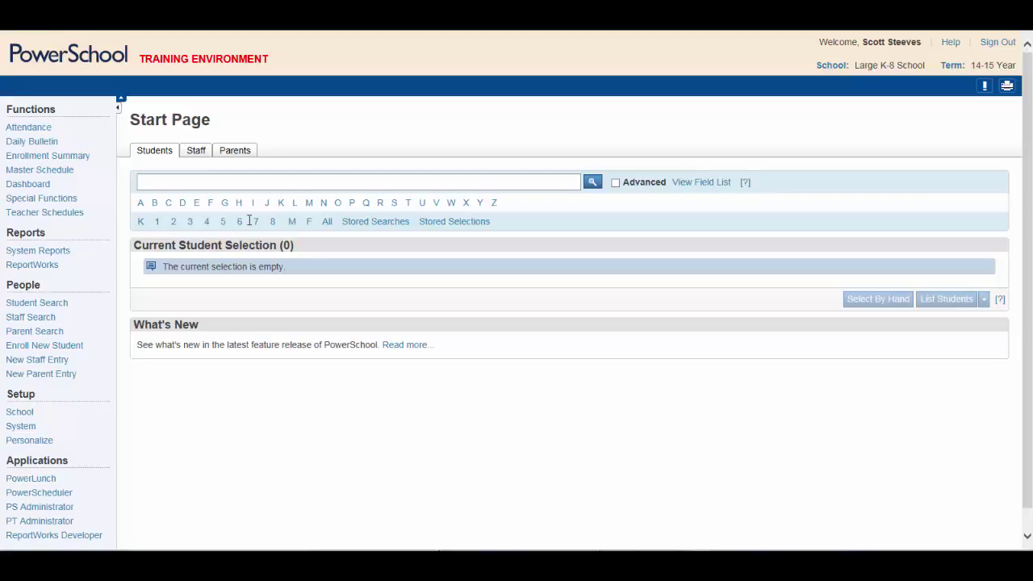
left_click(74, 214)
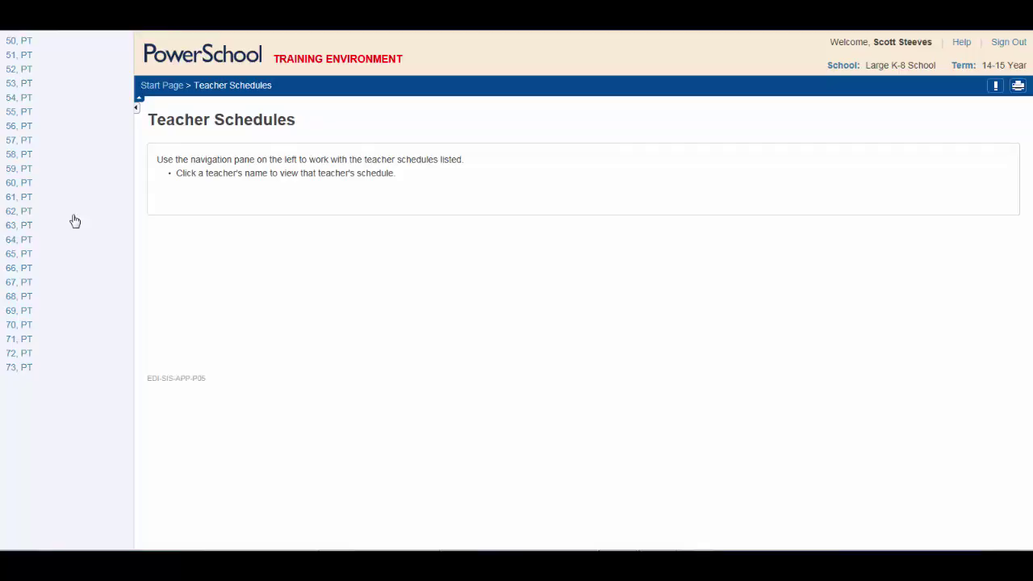
left_click(214, 57)
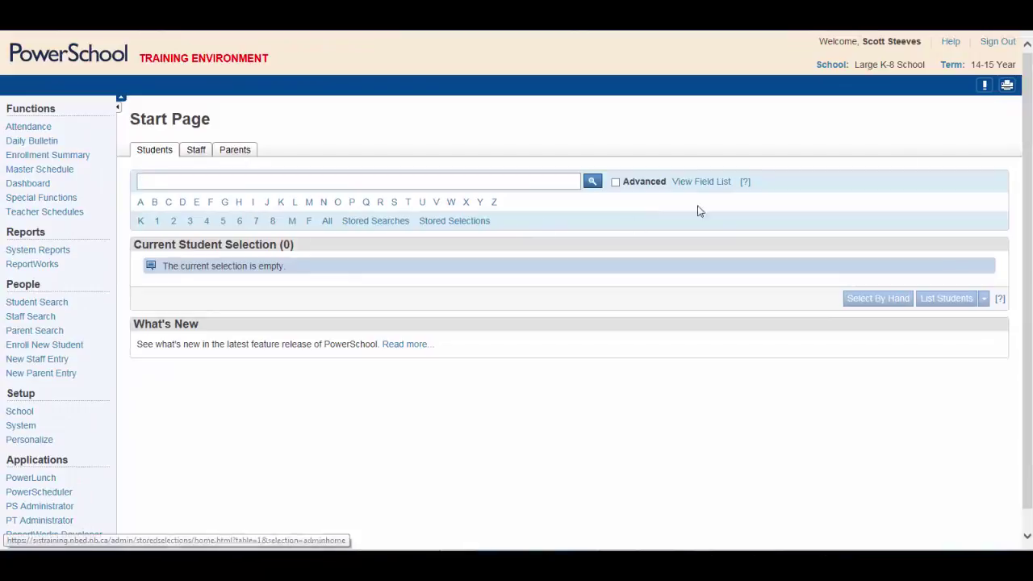
Read the Start Page help, then open Teacher Schedules and read its help
left_click(950, 41)
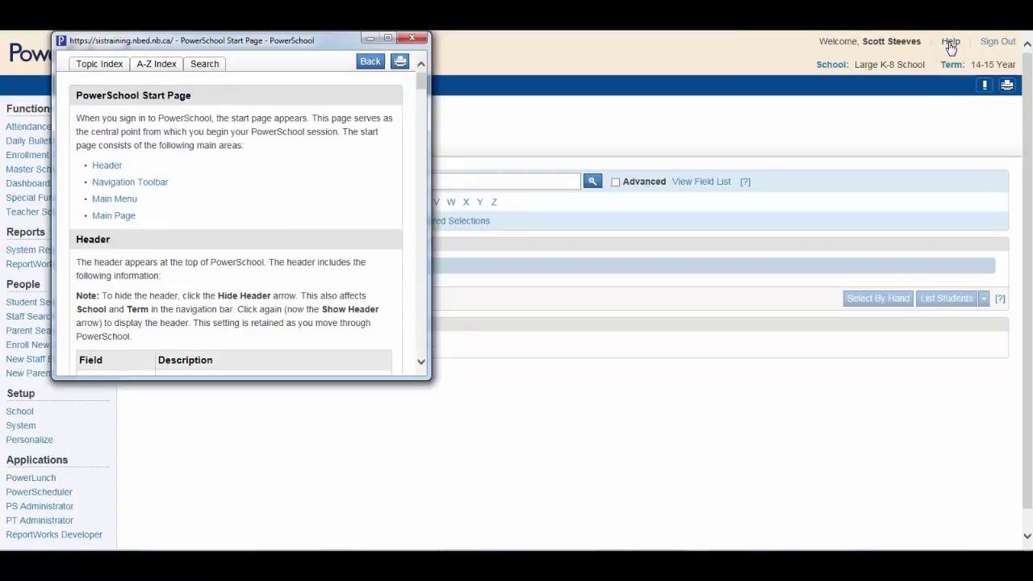
left_click(412, 38)
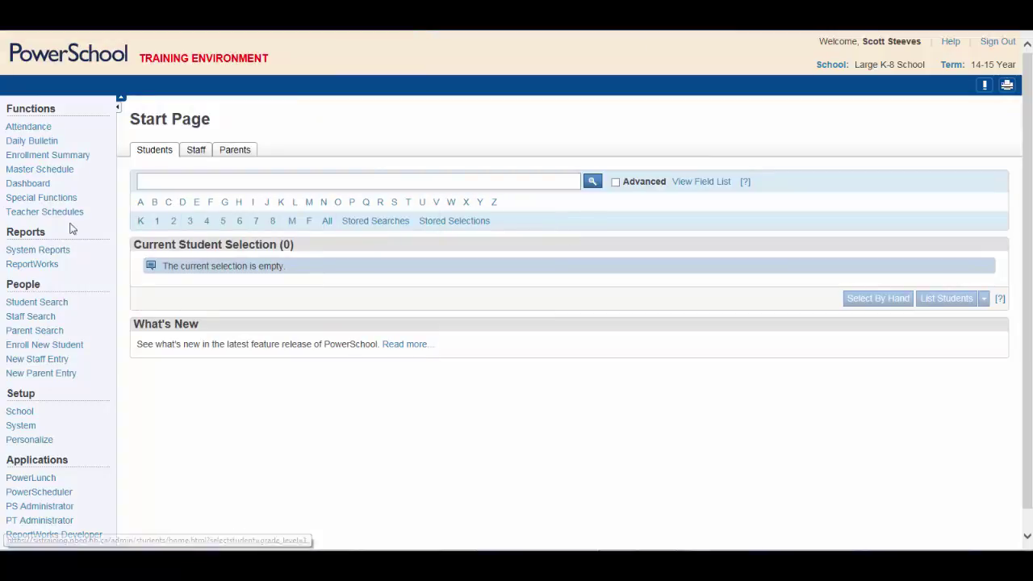
left_click(46, 213)
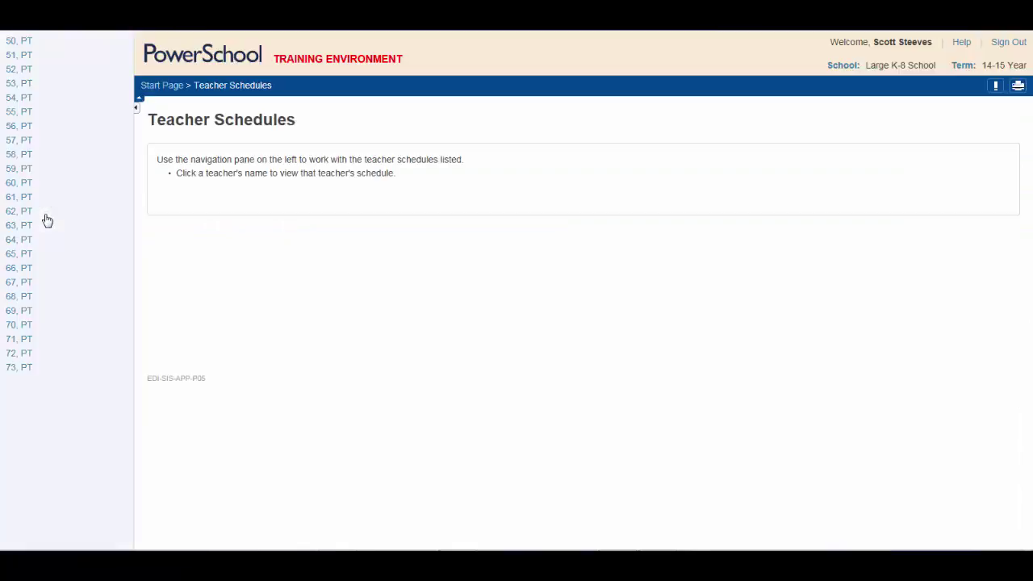
left_click(960, 42)
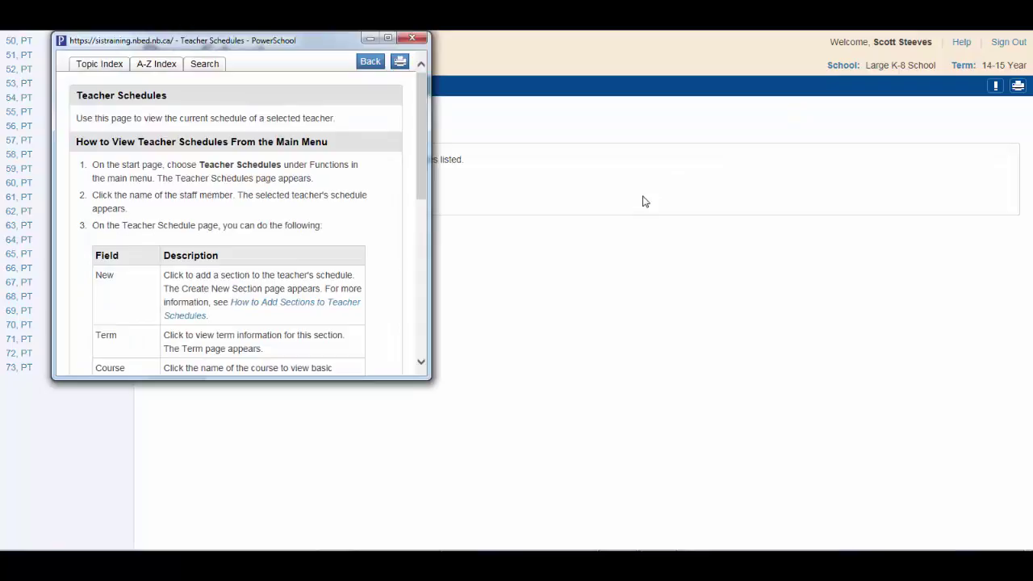
left_click(411, 39)
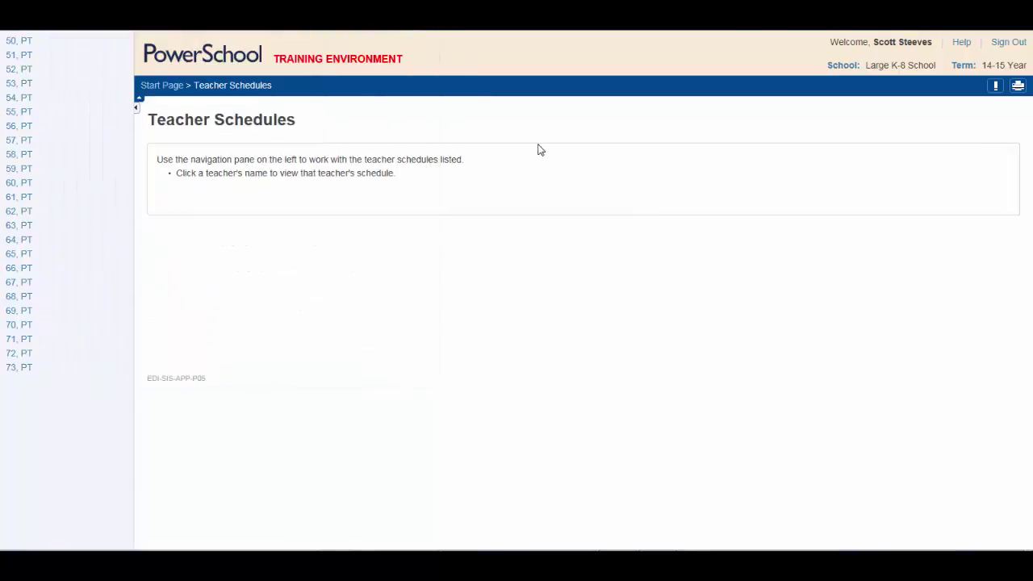
left_click(237, 91)
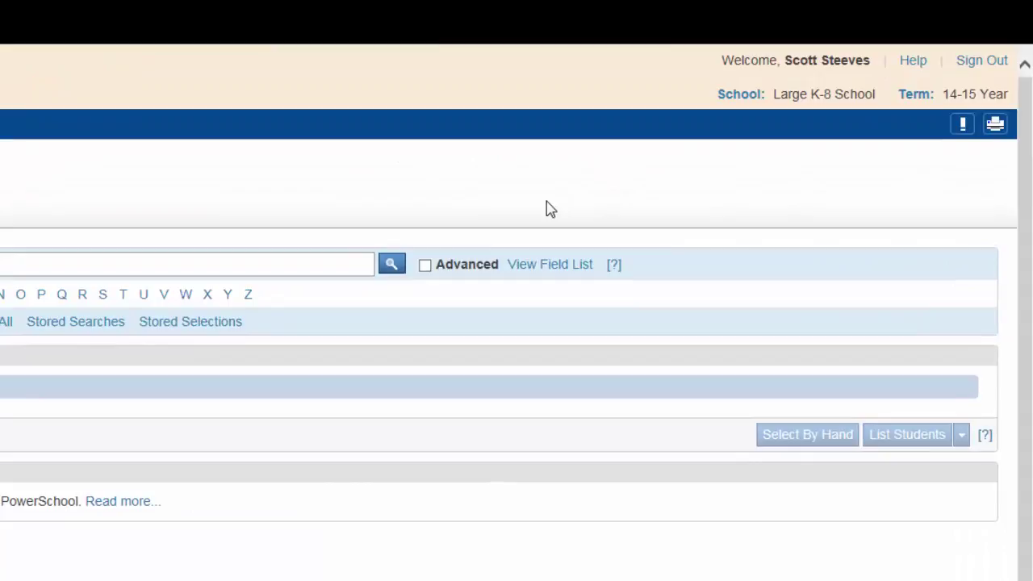
left_click(918, 93)
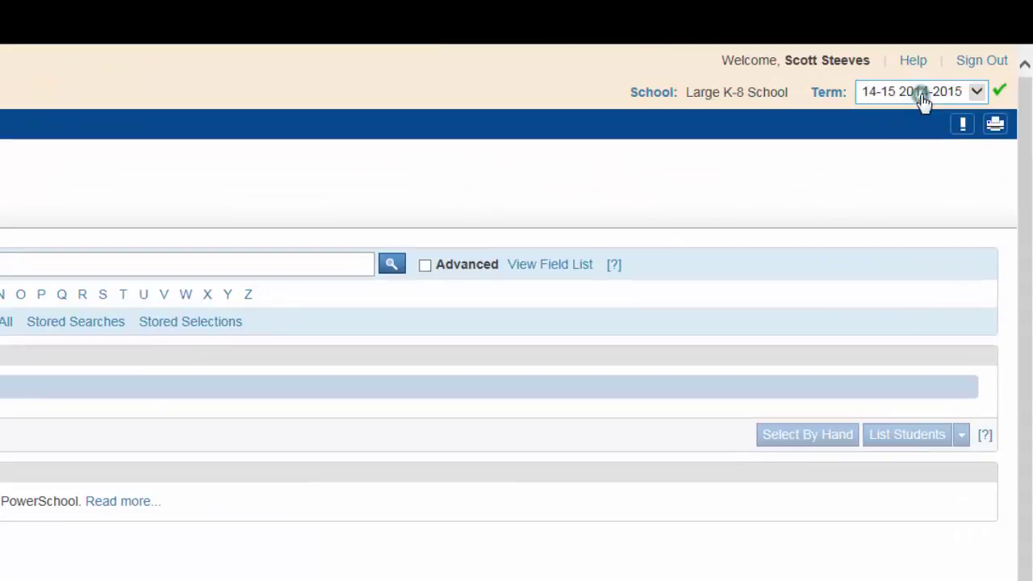
left_click(976, 93)
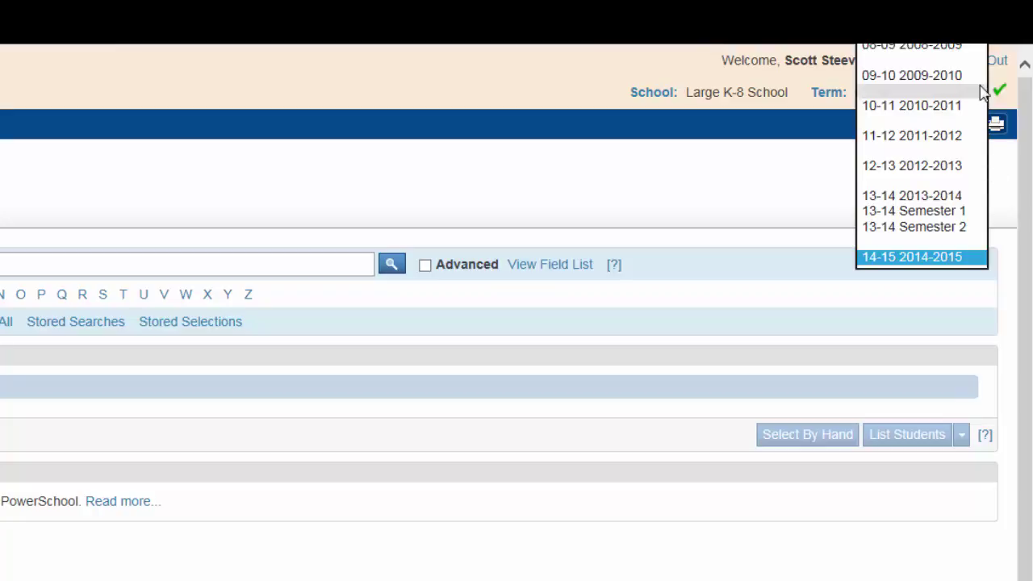
left_click(998, 206)
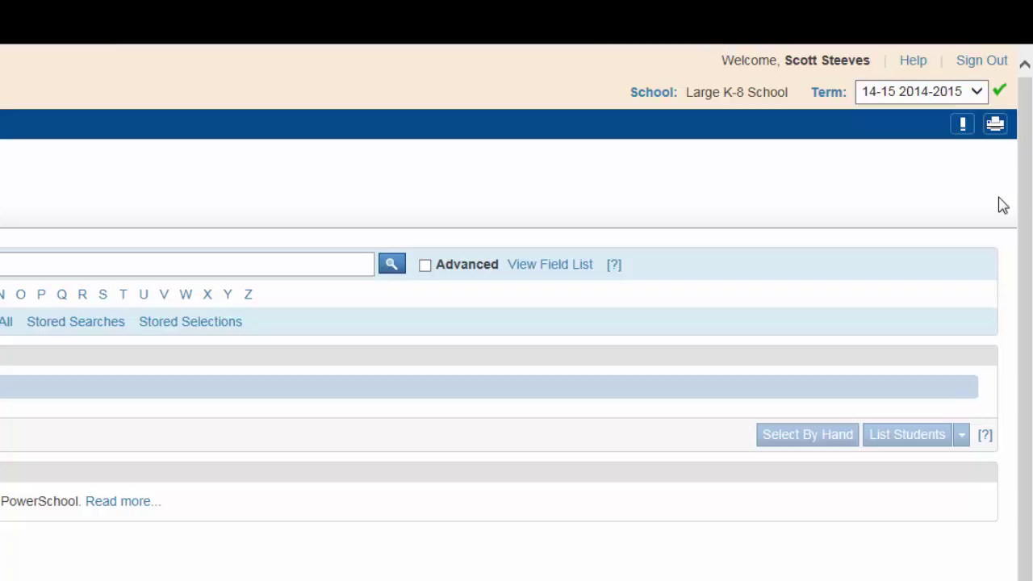
left_click(999, 90)
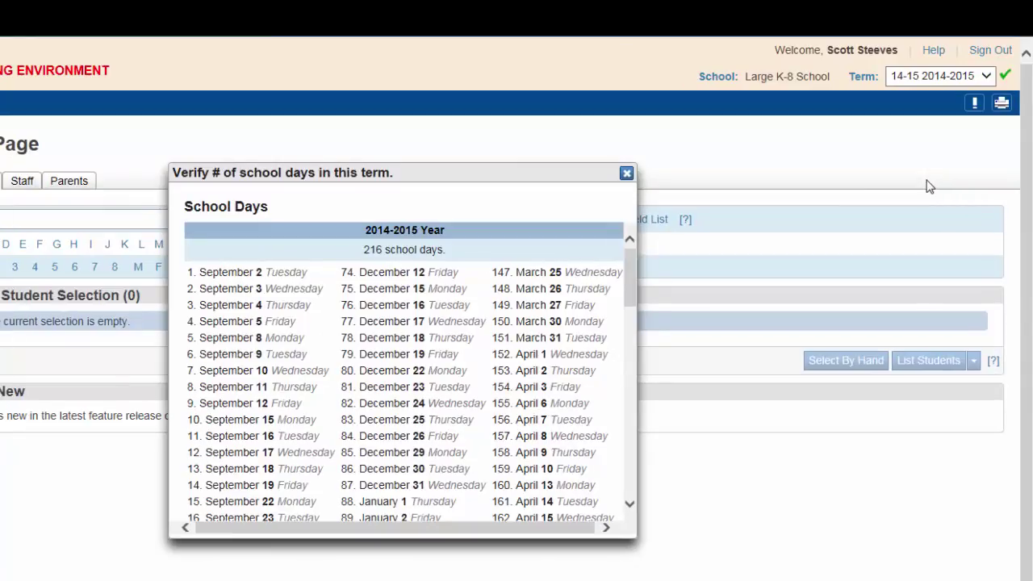
left_click(625, 173)
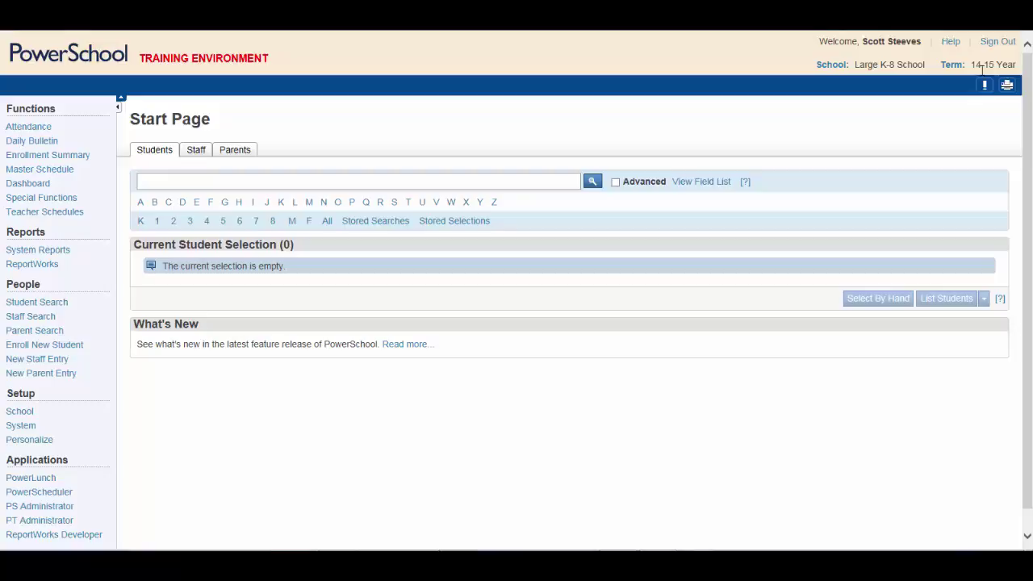
left_click(984, 85)
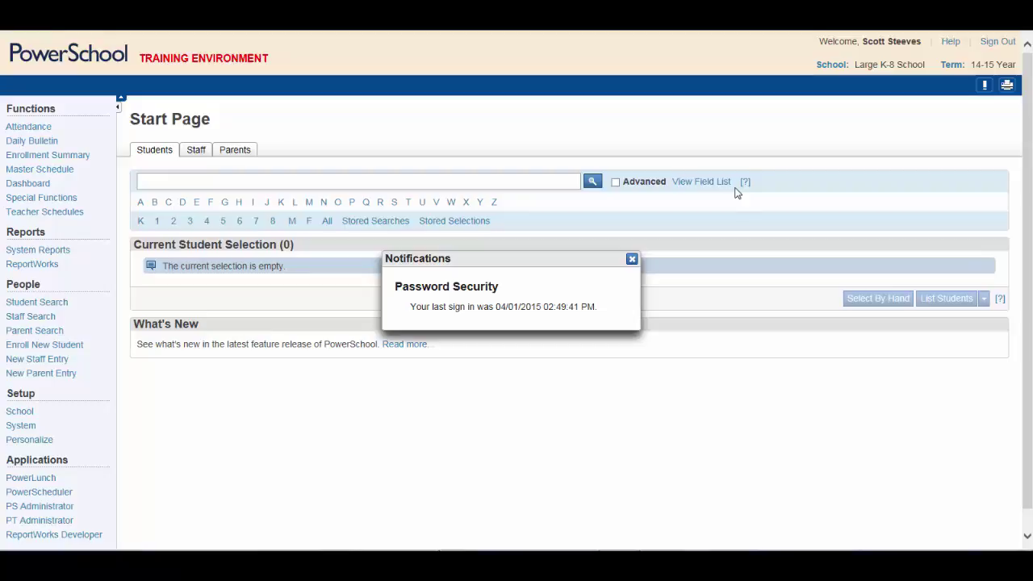
left_click(633, 258)
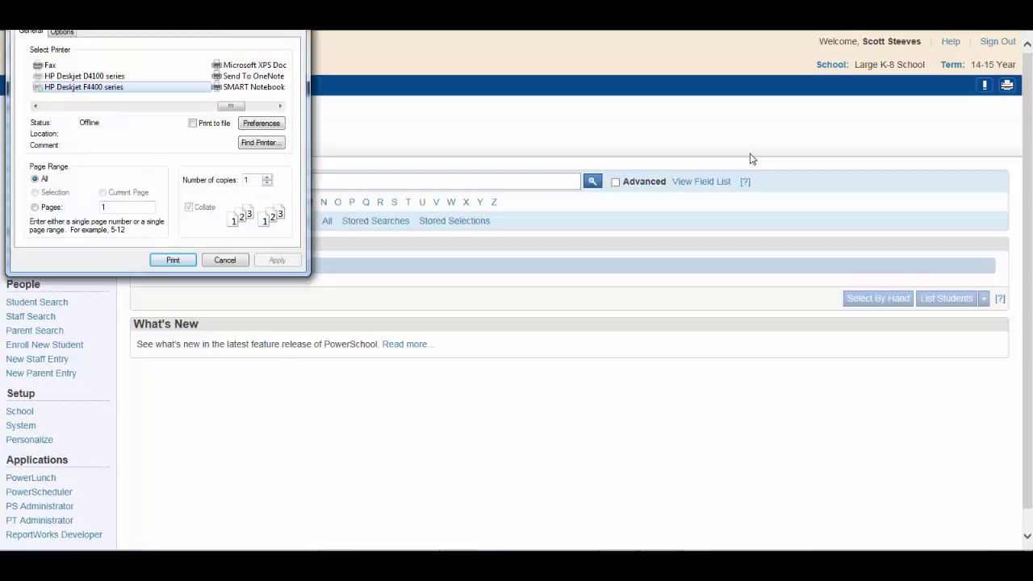
left_click(224, 260)
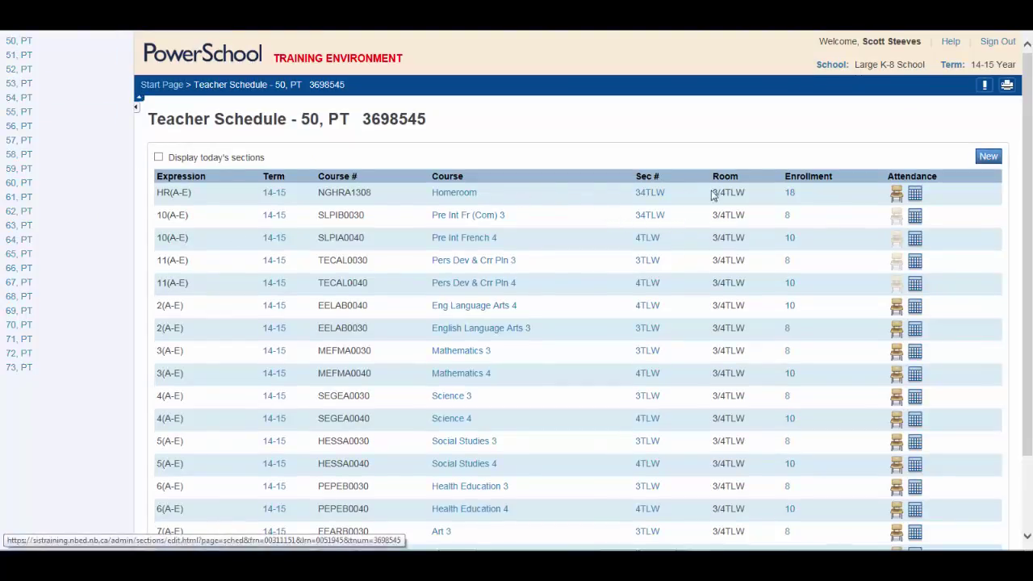
left_click(789, 198)
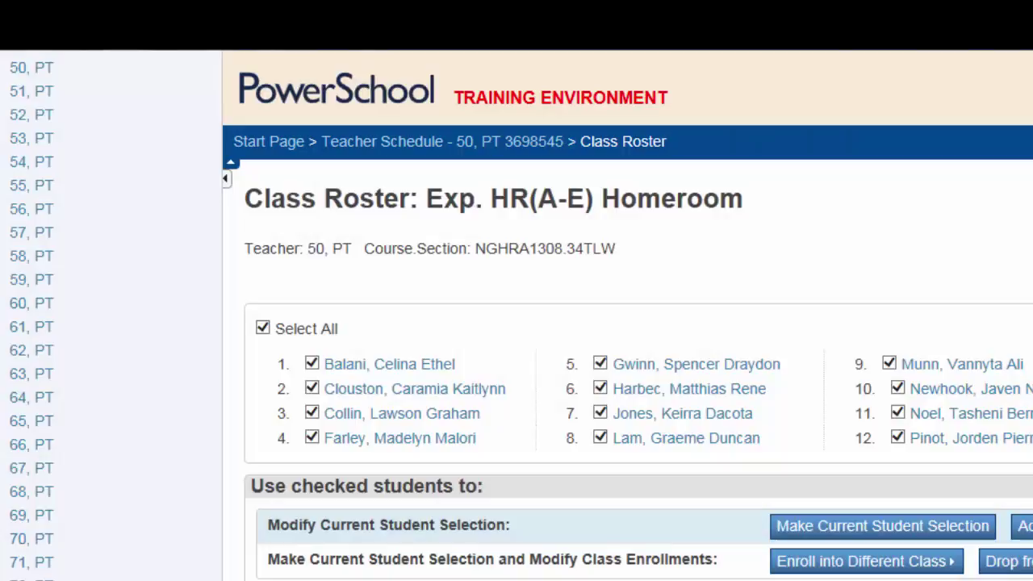
left_click(461, 145)
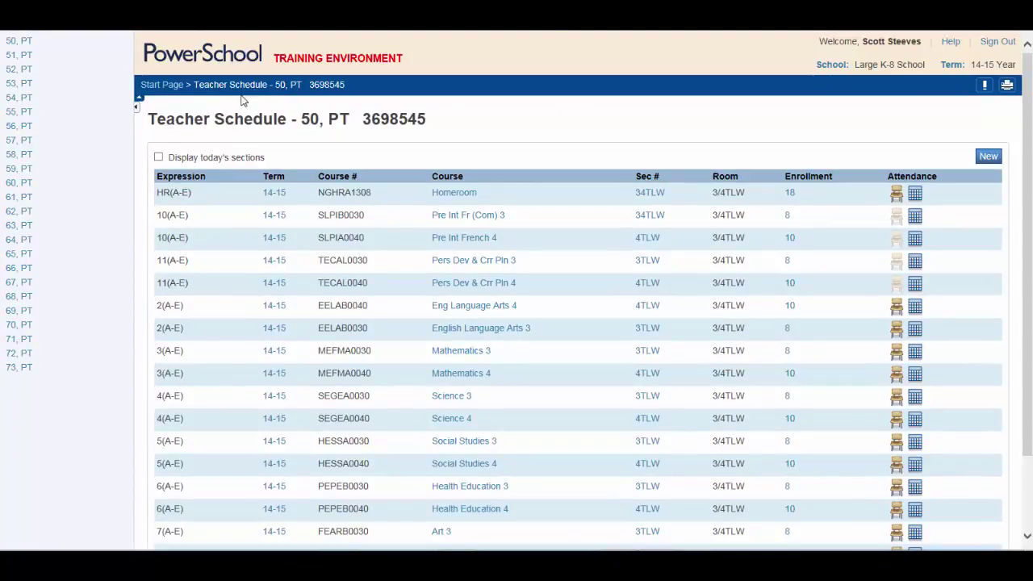
left_click(165, 85)
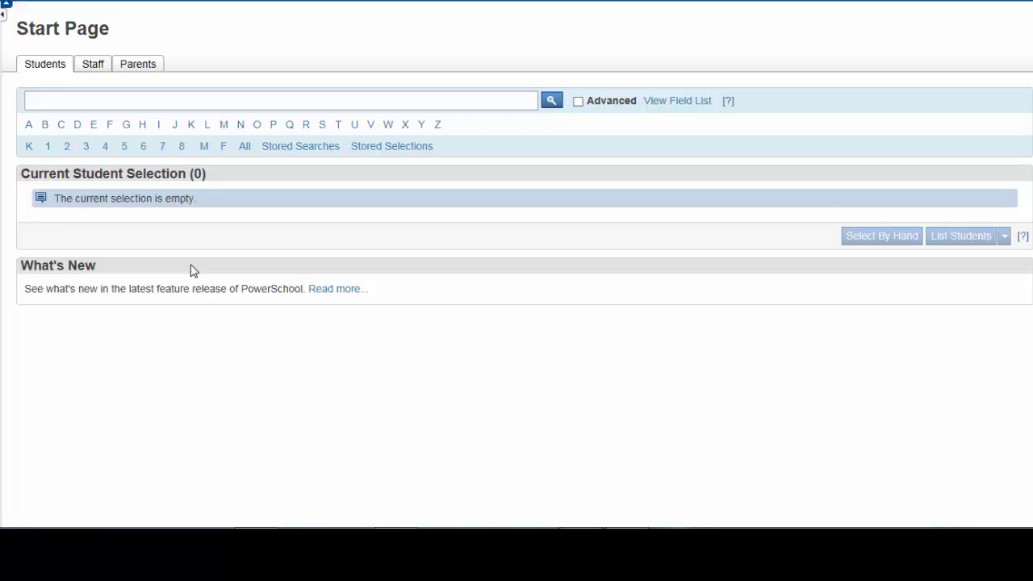
Search for 'baker', then list students by last initial B and finally H
type("baker")
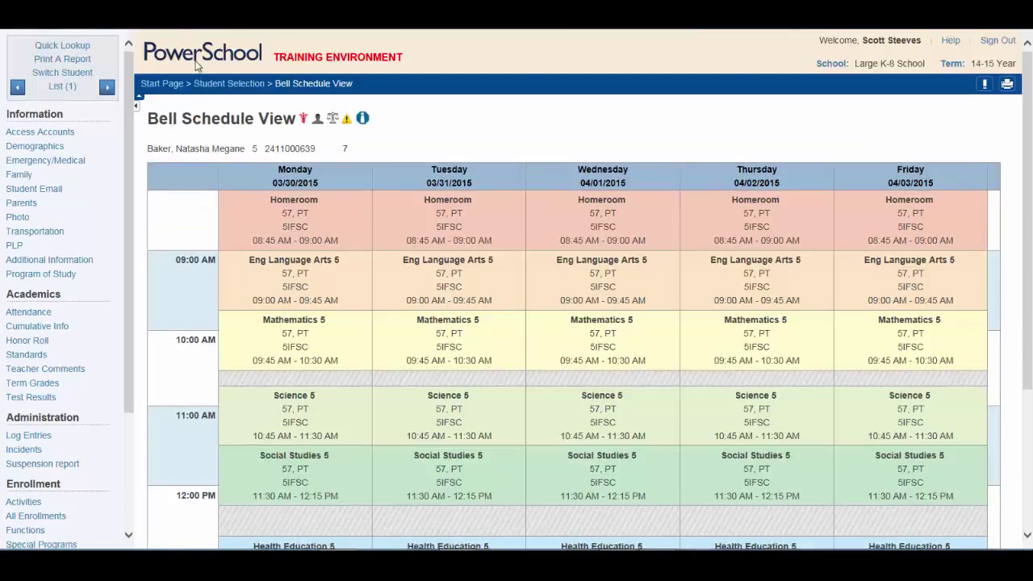
left_click(196, 58)
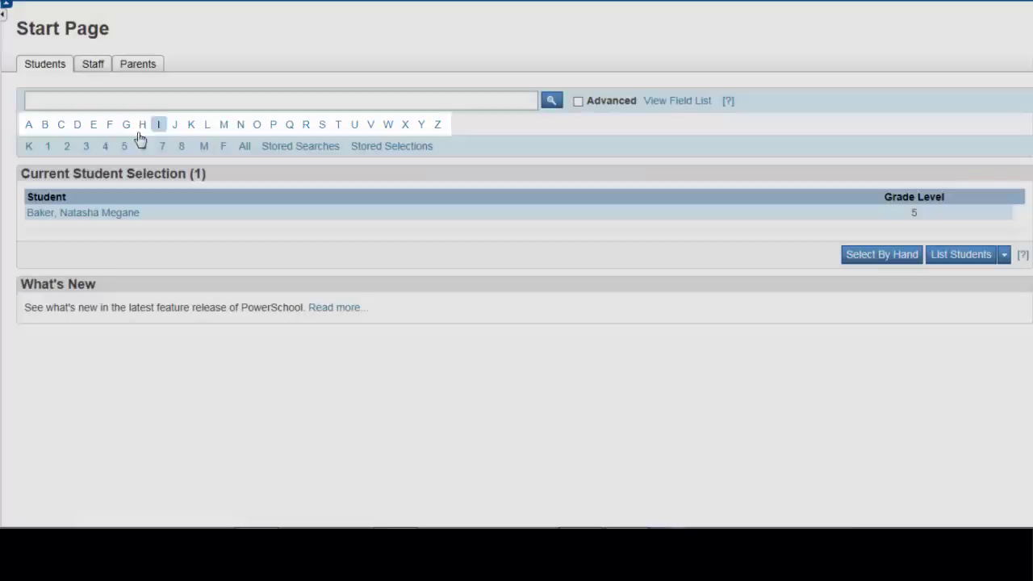
left_click(46, 127)
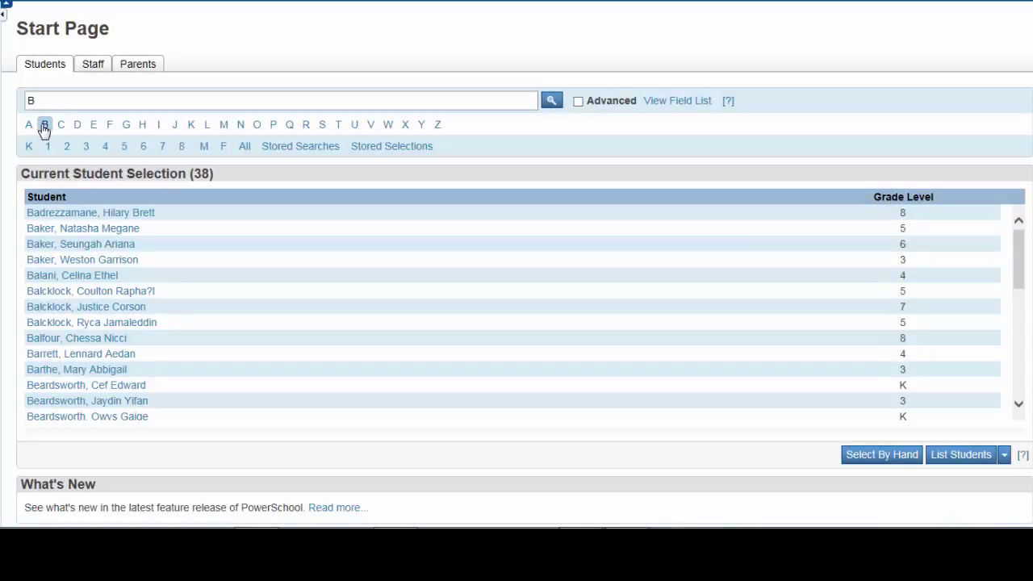
left_click(142, 127)
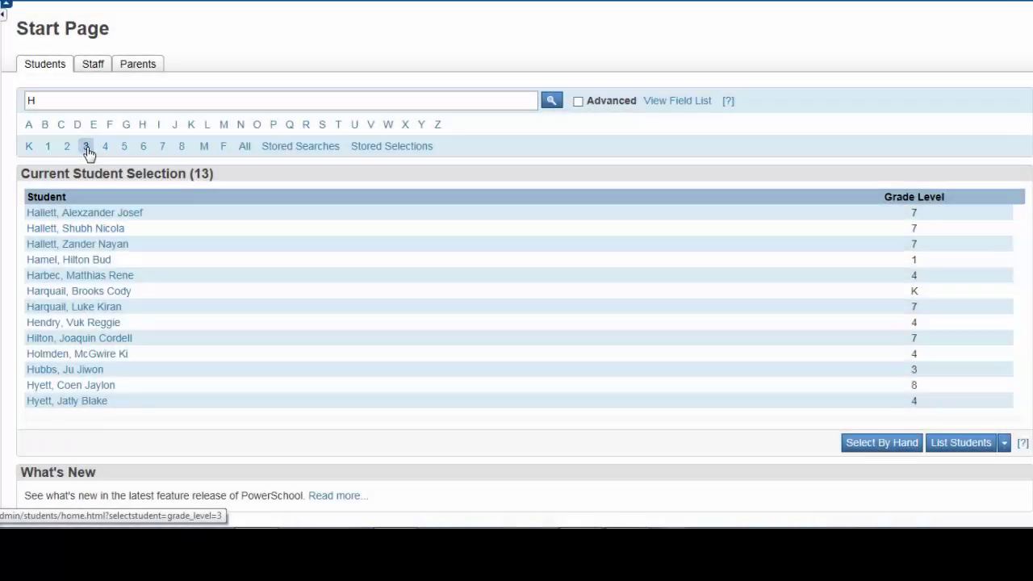
Filter students by grades 3, 5 and 8, then male, then female (149 students)
left_click(85, 146)
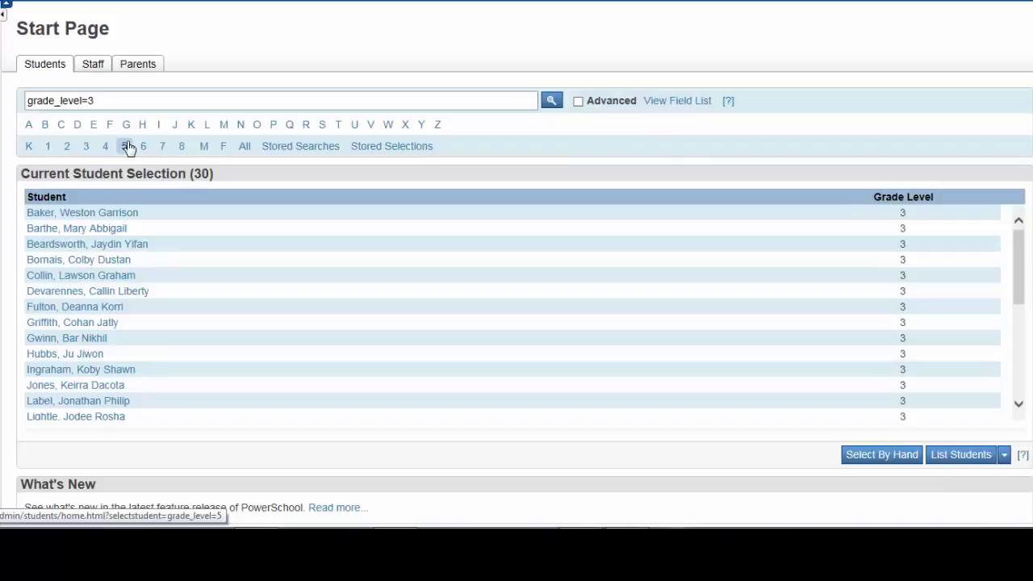
left_click(124, 146)
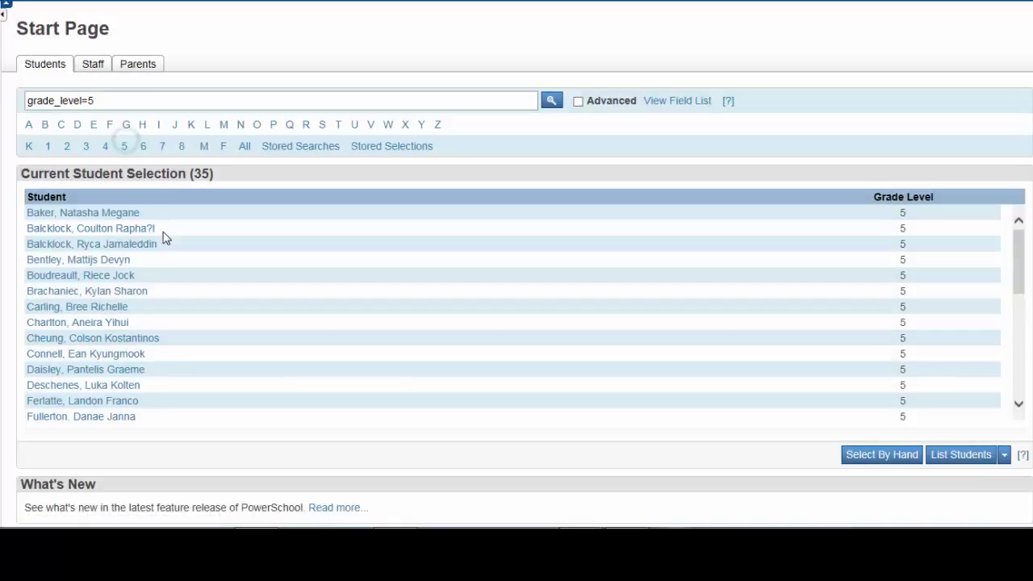
left_click(182, 146)
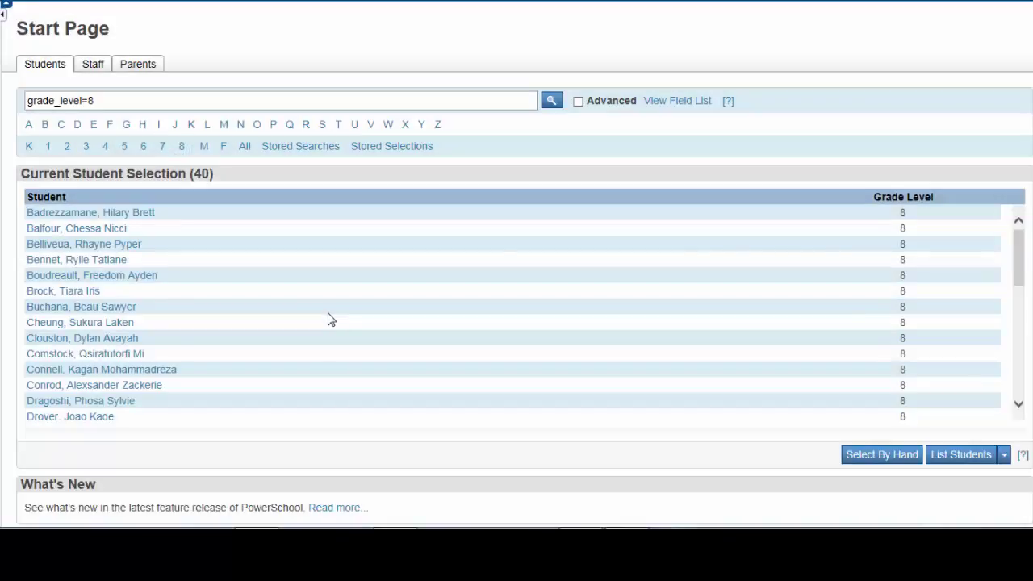
left_click(203, 146)
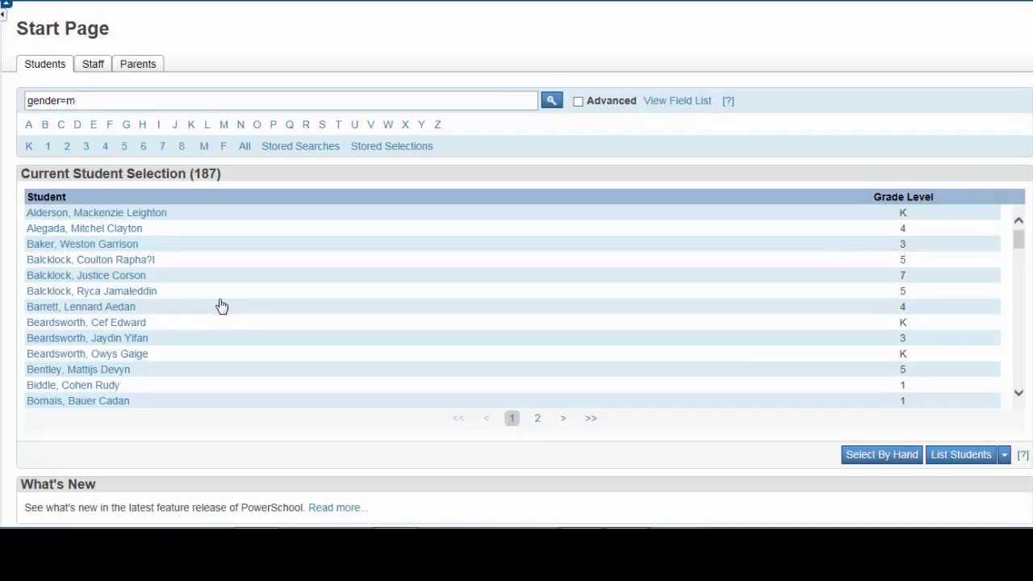
left_click(223, 146)
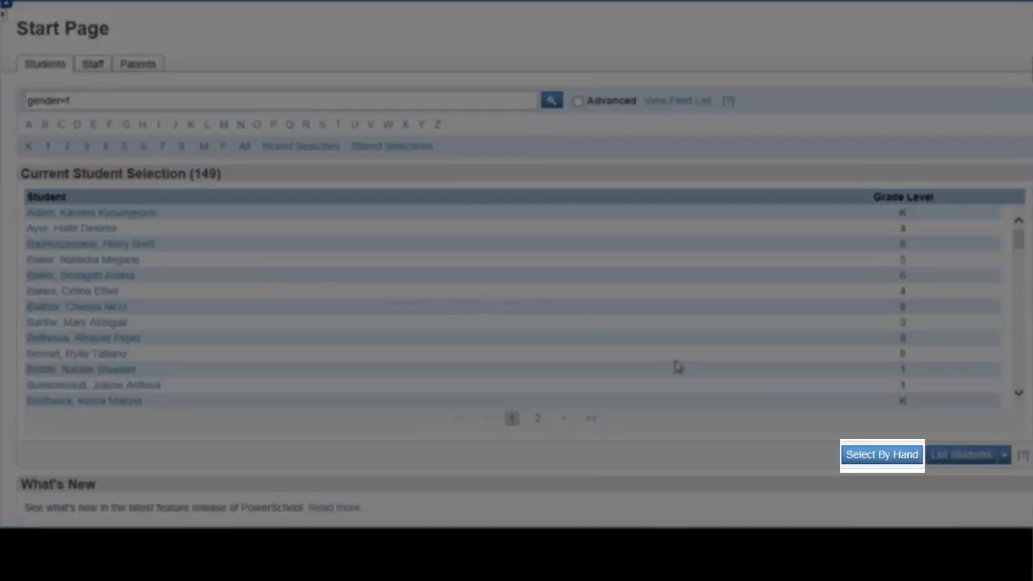
Hand-pick one kindergartner and two grade 8 students and update the selection to those 3
left_click(881, 456)
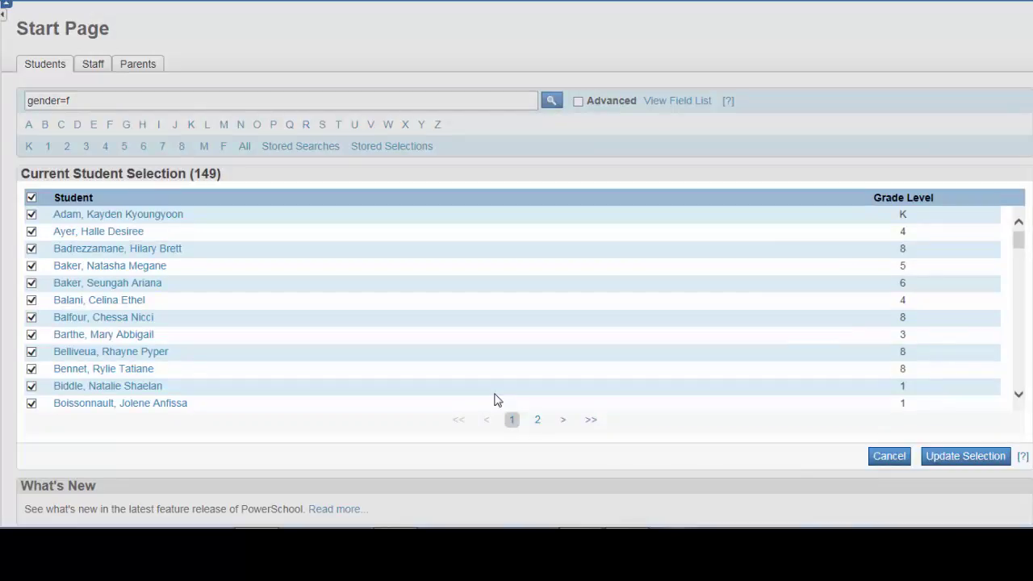
left_click(32, 199)
left_click(32, 198)
left_click(32, 199)
left_click(32, 214)
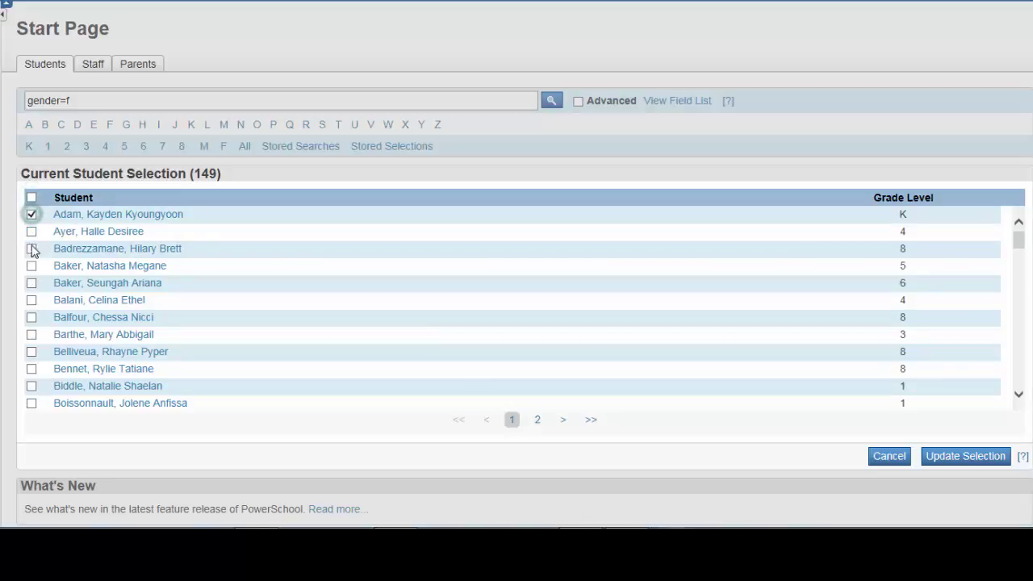
left_click(31, 248)
left_click(32, 317)
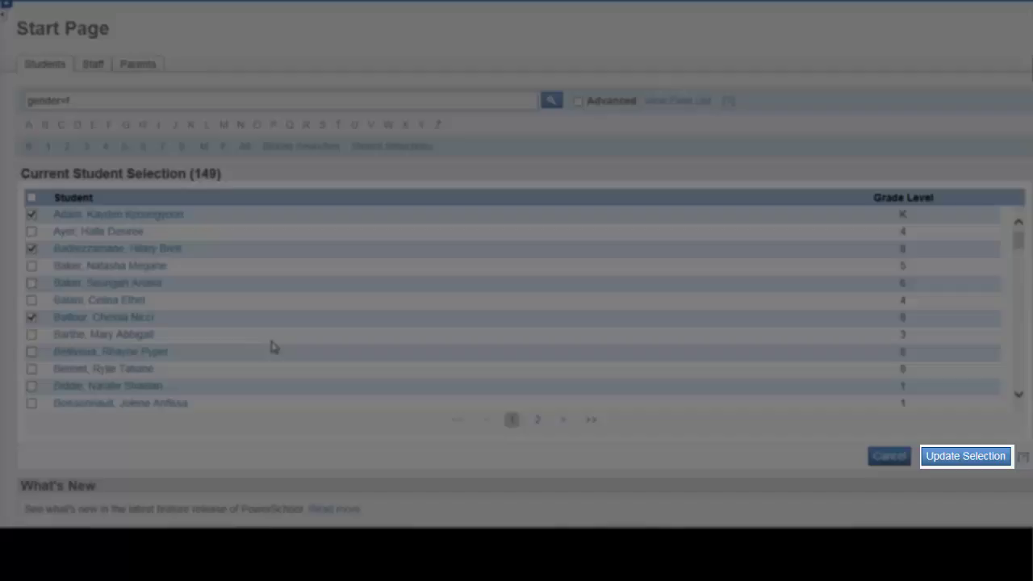
left_click(964, 454)
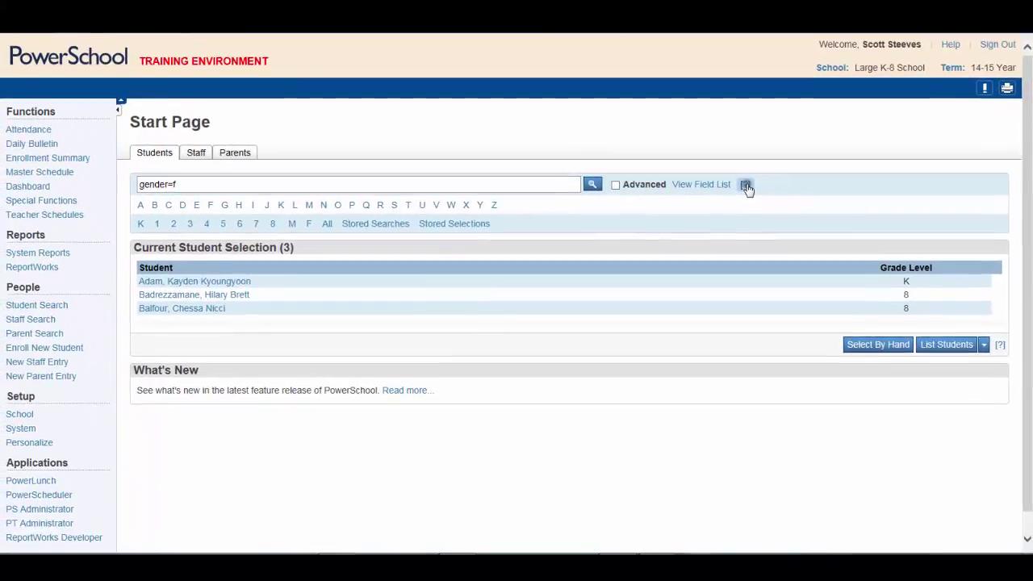
Read the help on searching for students, then close it
left_click(728, 100)
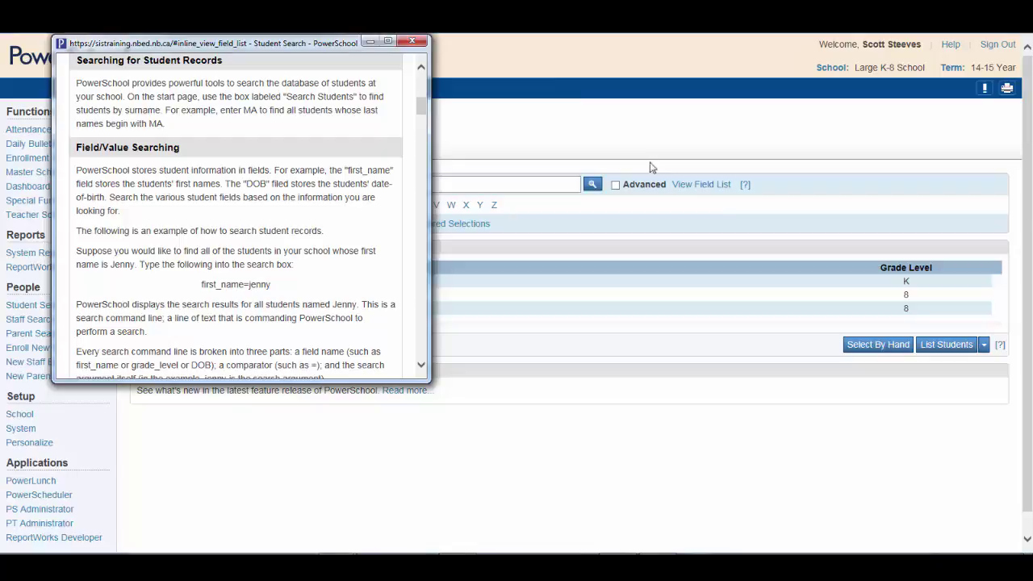
left_click(412, 40)
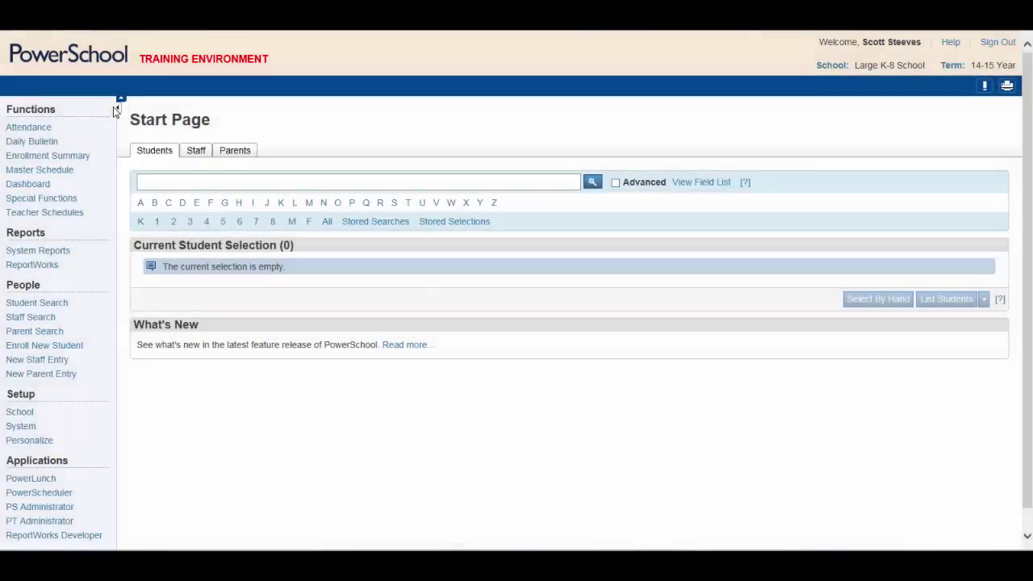
Collapse and re-expand the left navigation menu, then open the April 02, 2015 Daily Bulletin
left_click(117, 107)
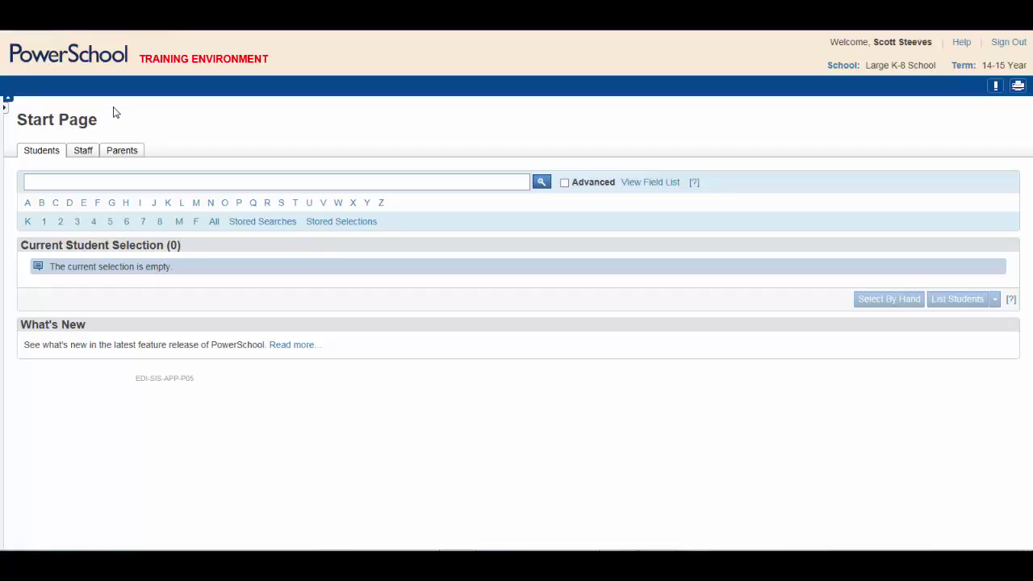
left_click(5, 106)
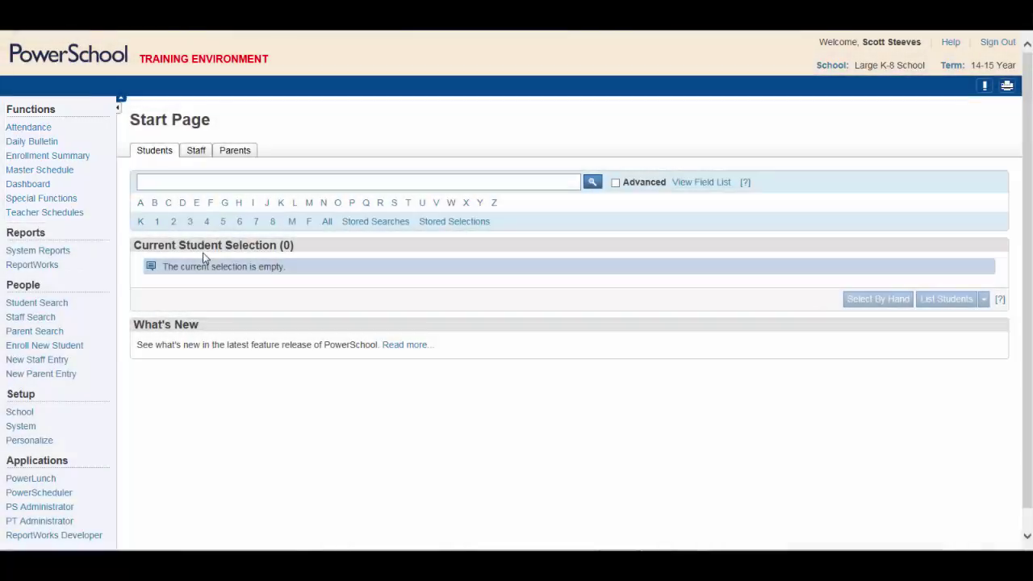
left_click(37, 131)
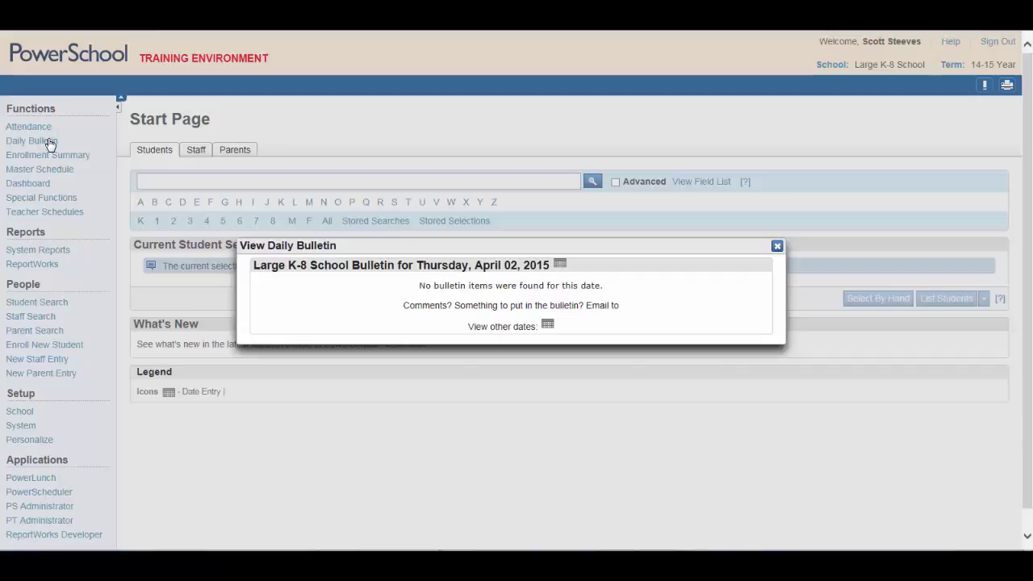
left_click(776, 248)
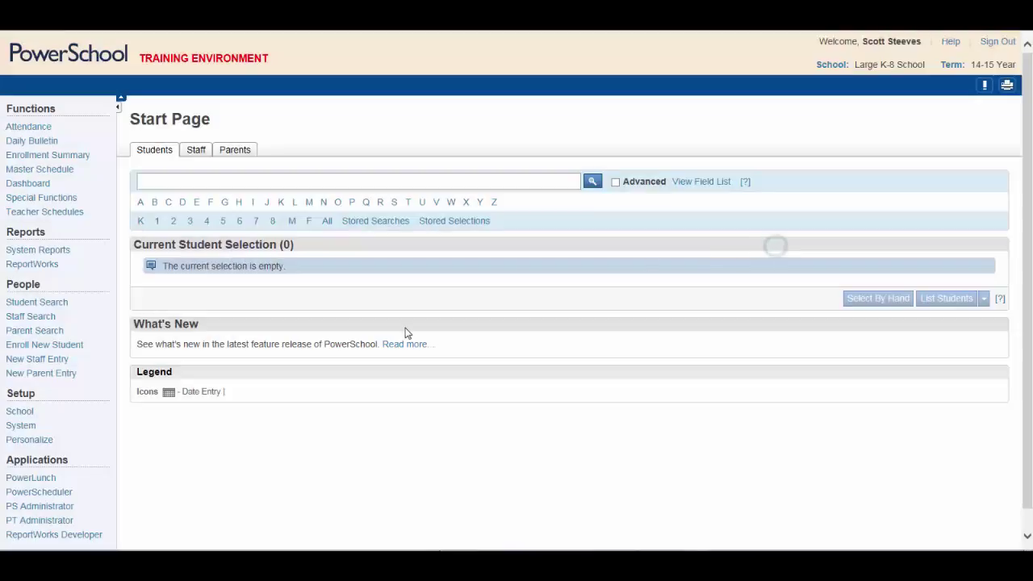
left_click(67, 158)
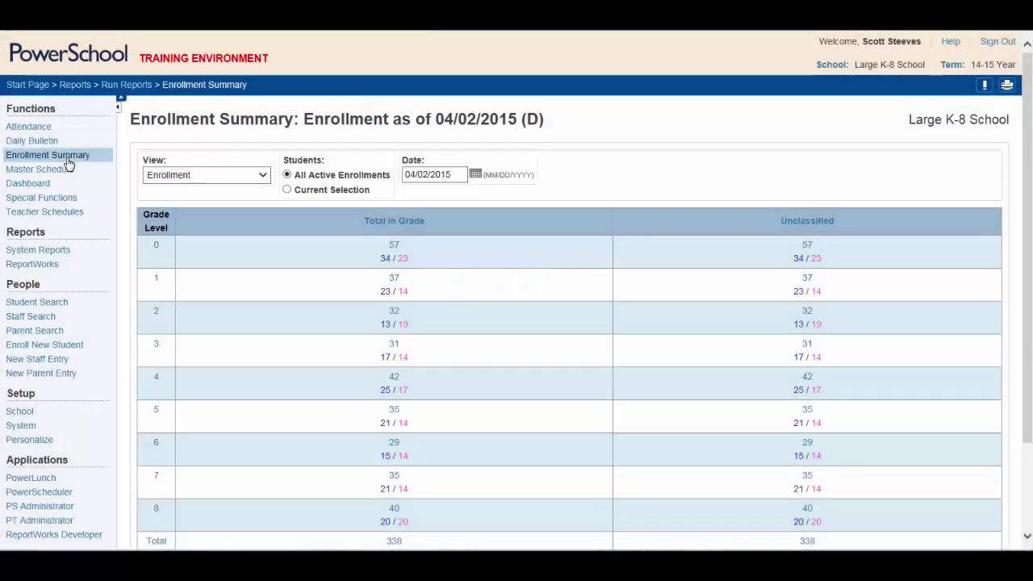
left_click(405, 294)
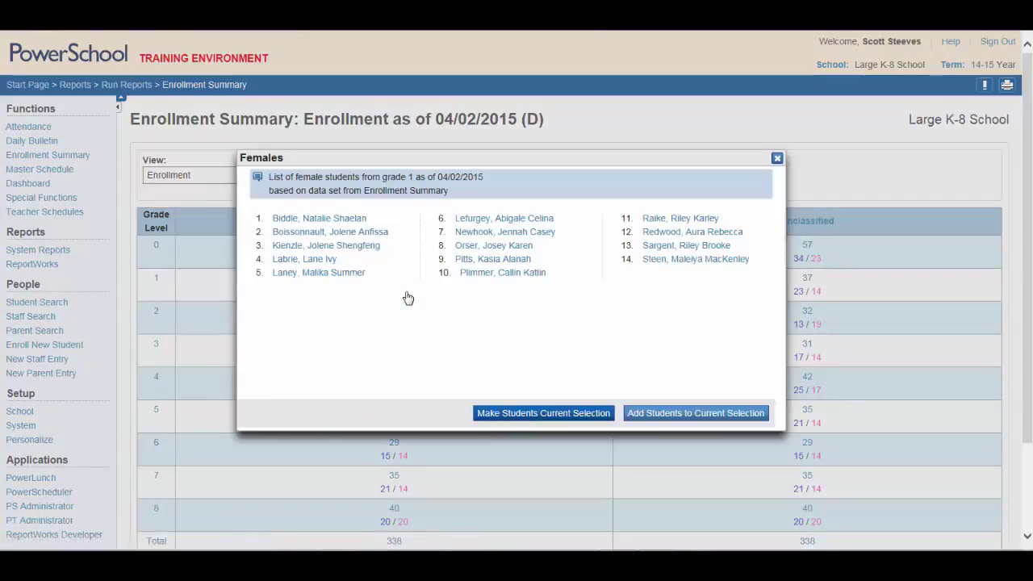
left_click(777, 158)
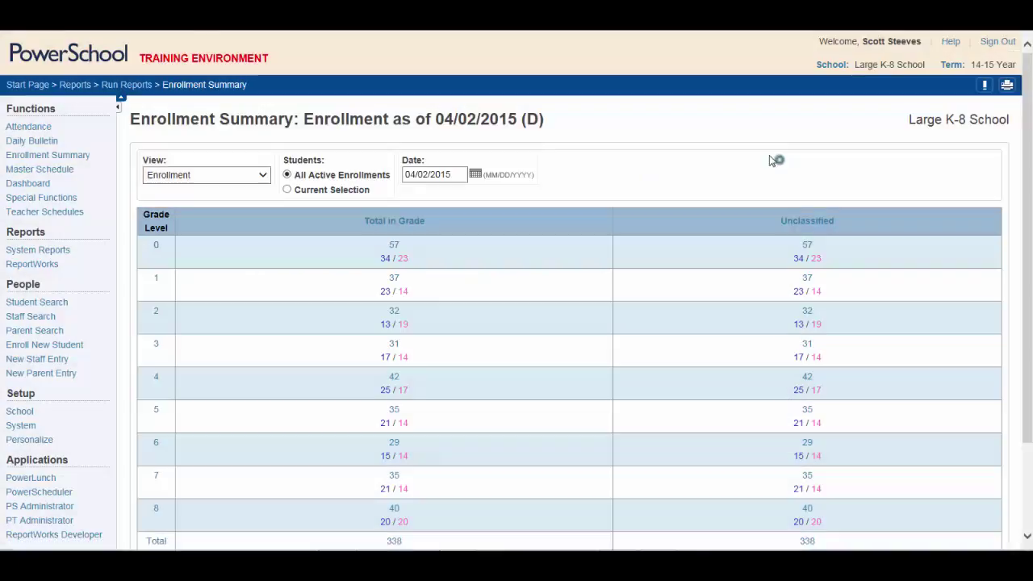
left_click(55, 50)
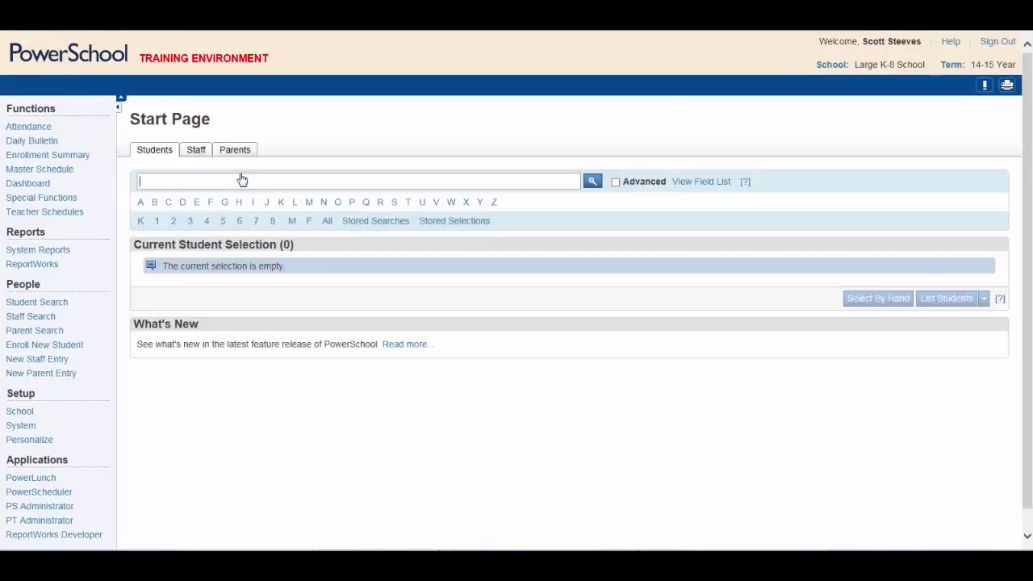
Open the teacher master schedule and set its preferences to day A only, viewed as a matrix
left_click(55, 172)
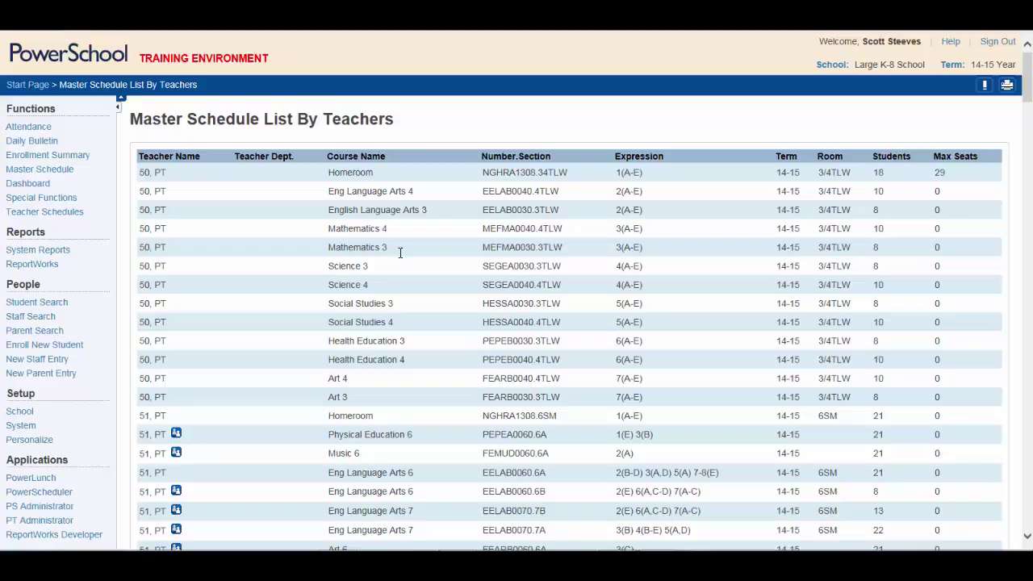
scroll(592, 312, "down", 6)
scroll(620, 311, "down", 15)
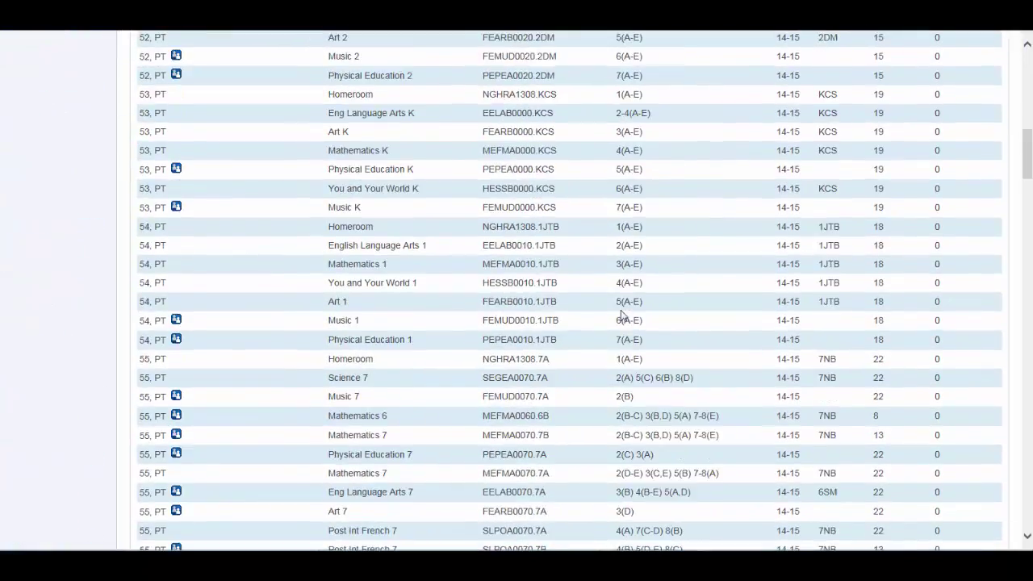
scroll(622, 315, "down", 15)
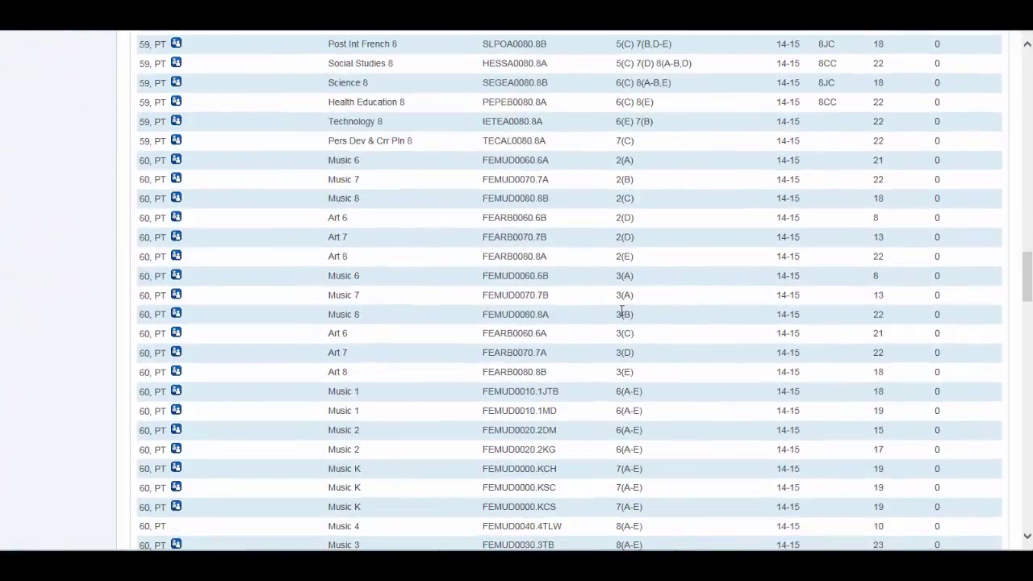
scroll(621, 311, "down", 20)
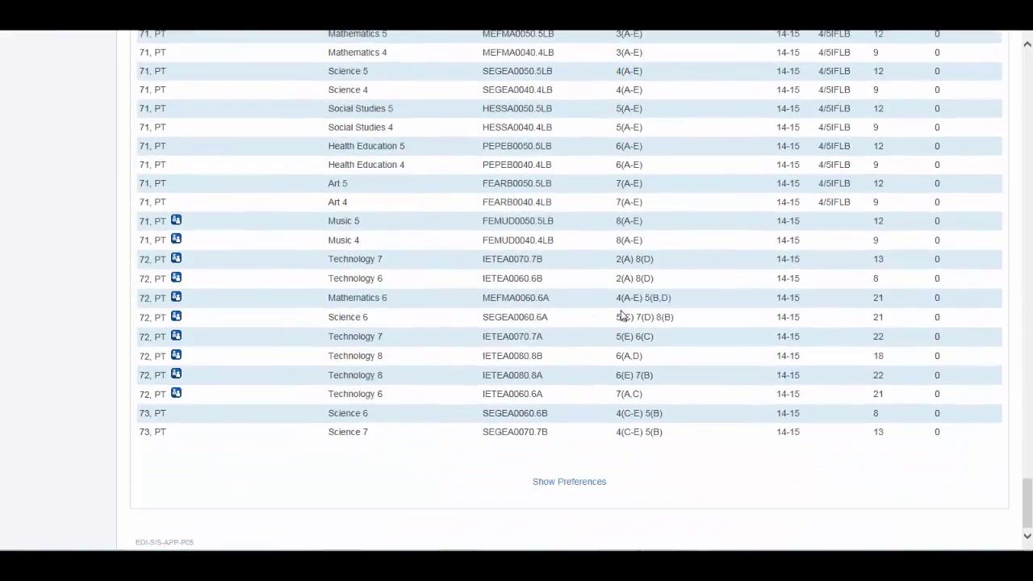
left_click(567, 482)
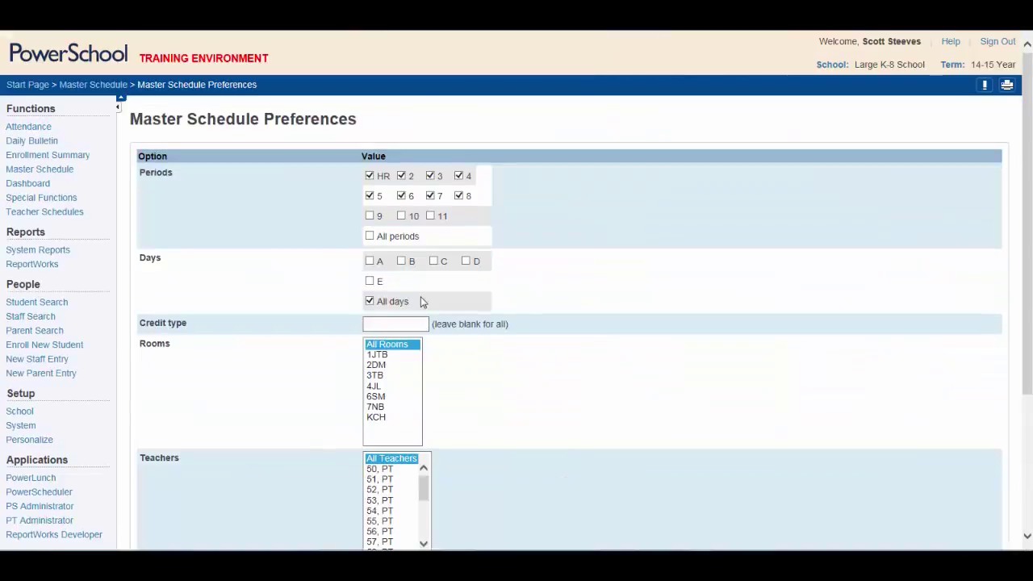
left_click(370, 262)
scroll(490, 380, "down", 3)
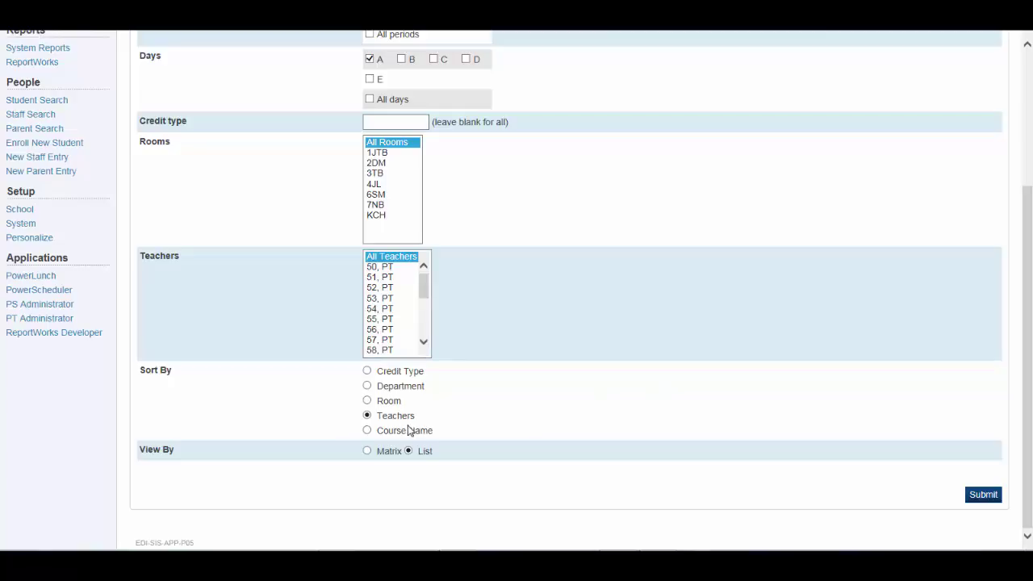
left_click(367, 450)
Submit the day A teacher master schedule, scroll through the matrix, and return to the Start Page
left_click(986, 497)
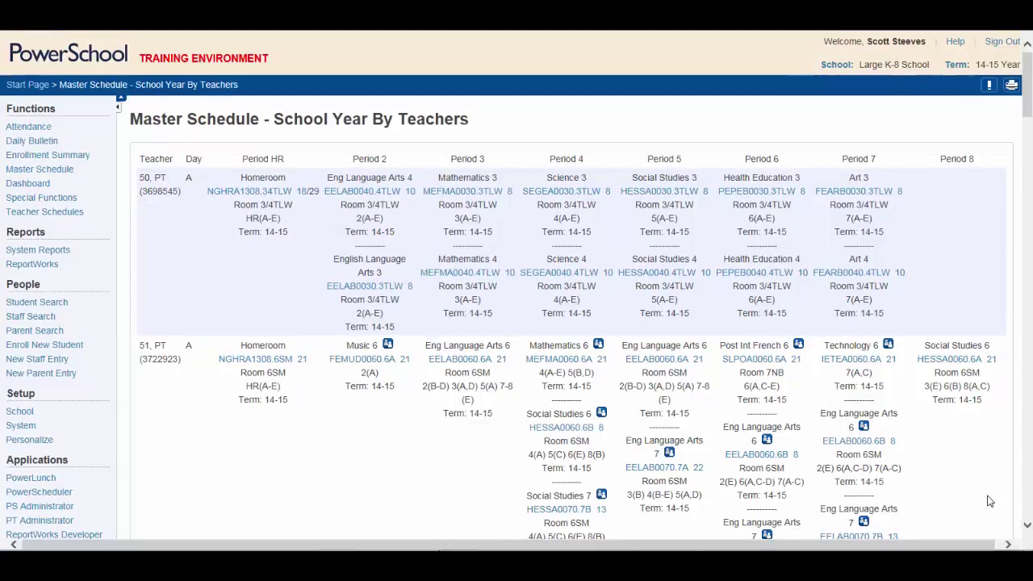
scroll(496, 481, "down", 10)
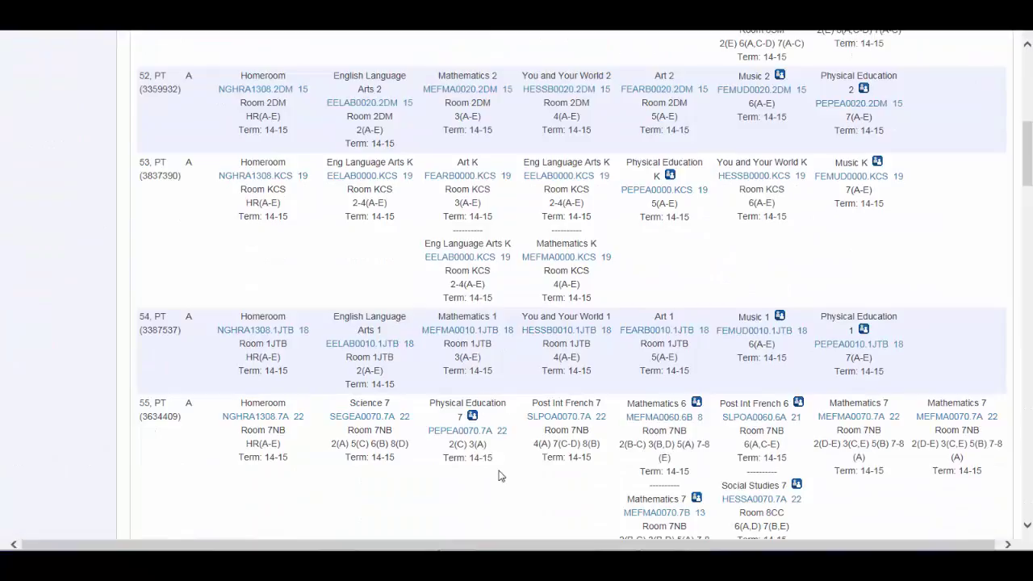
scroll(499, 476, "down", 6)
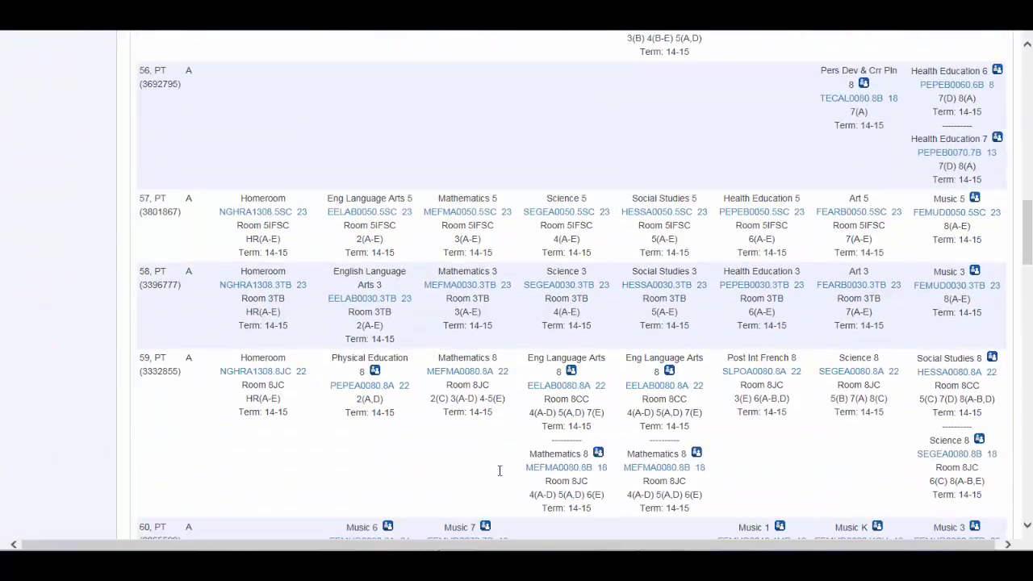
scroll(499, 470, "up", 12)
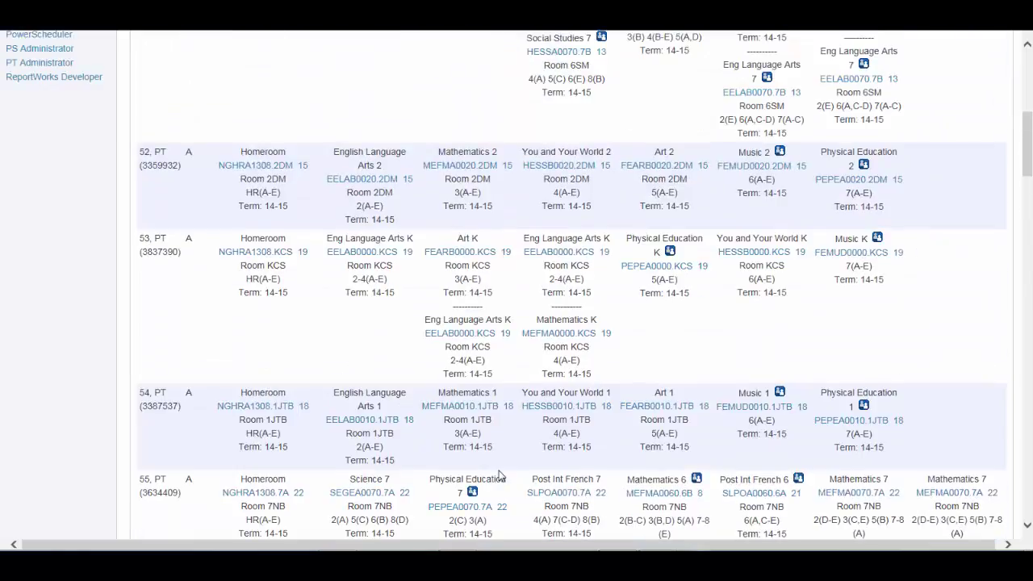
scroll(499, 476, "up", 4)
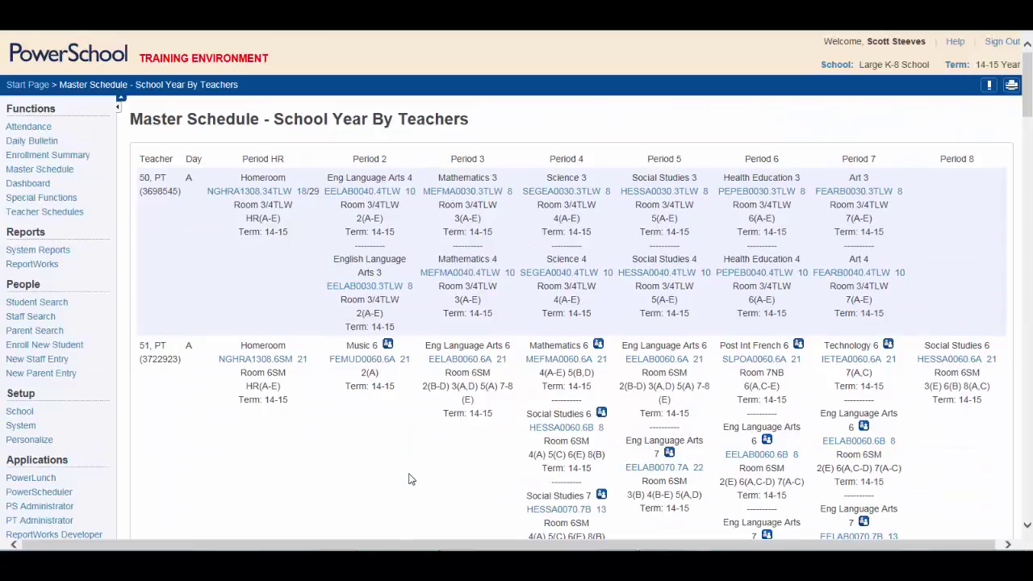
left_click(46, 51)
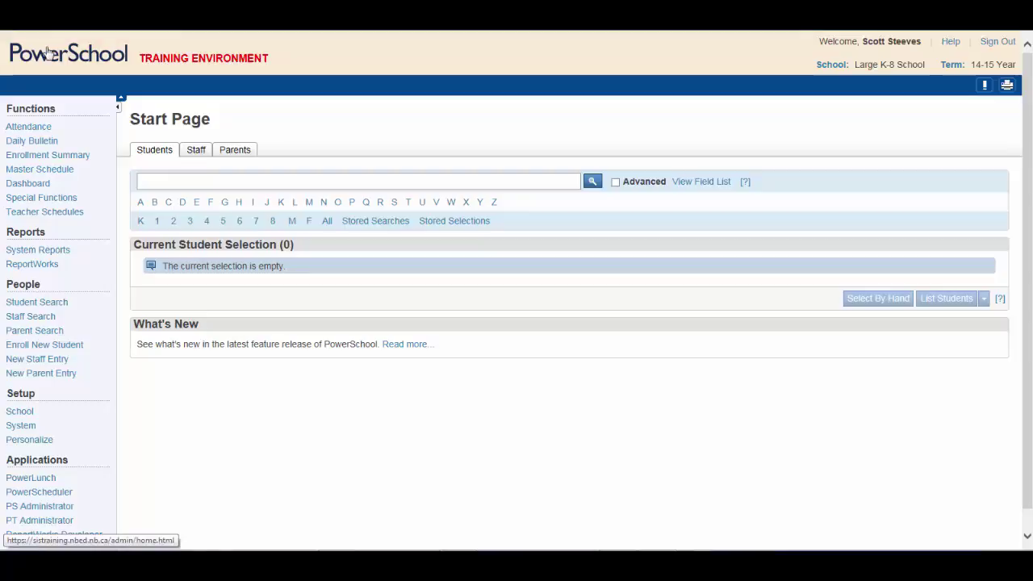
Look over the Special Functions list, including Incident Management, then return to the Start Page
left_click(37, 199)
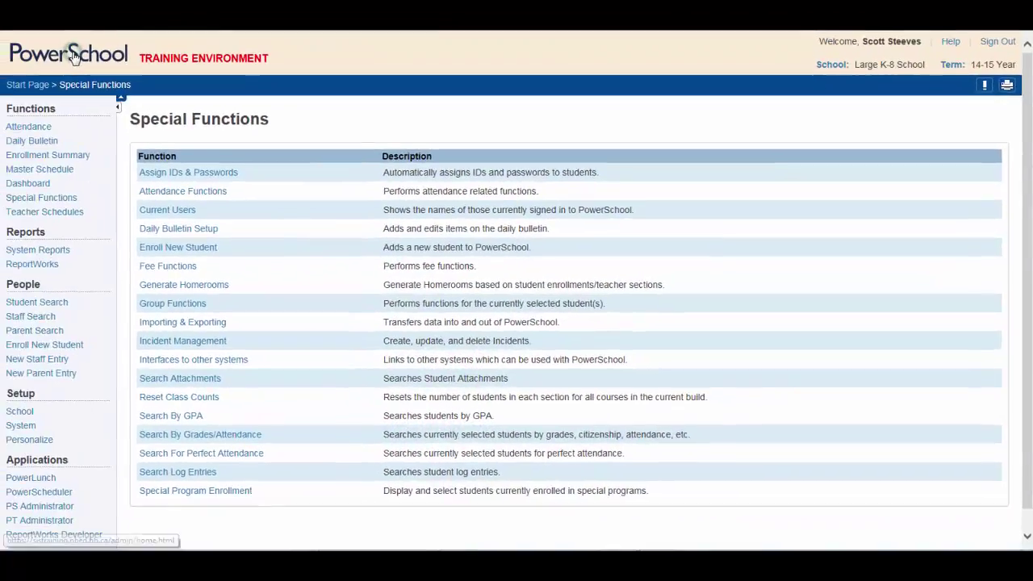
left_click(73, 57)
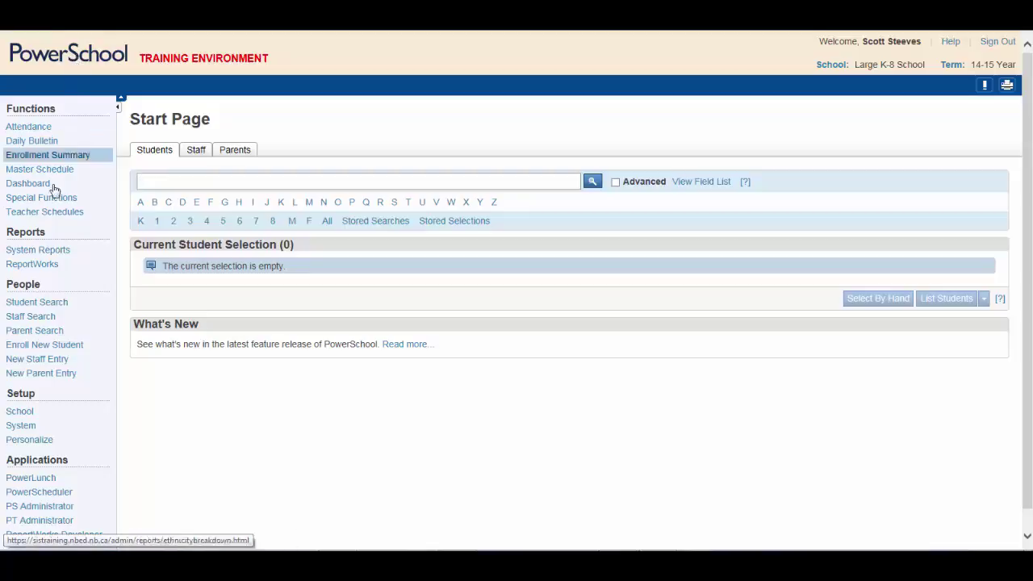
View the first teacher's schedule and the Homeroom HR(A-E) attendance code list, then return to the Start Page
left_click(51, 210)
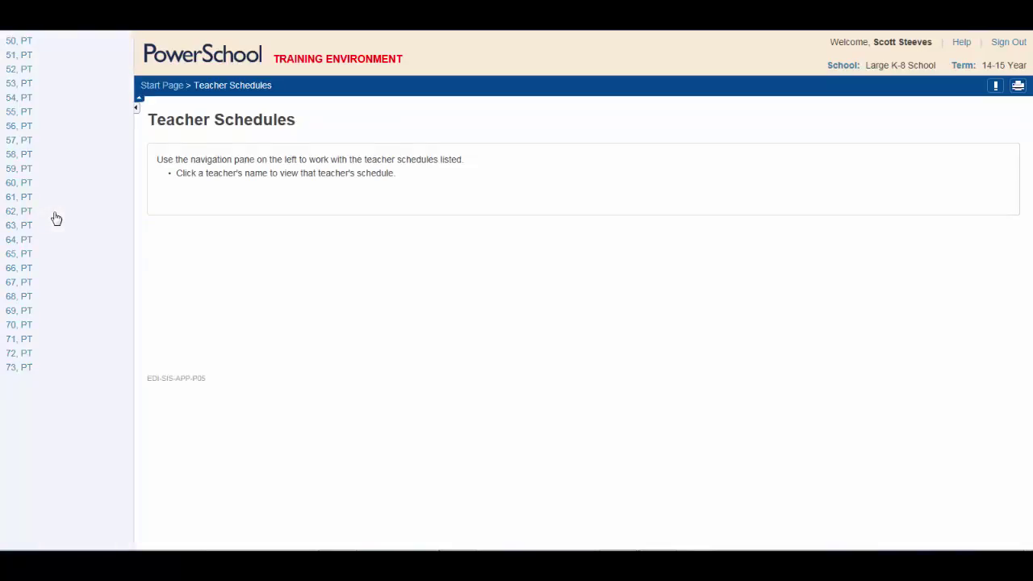
left_click(45, 40)
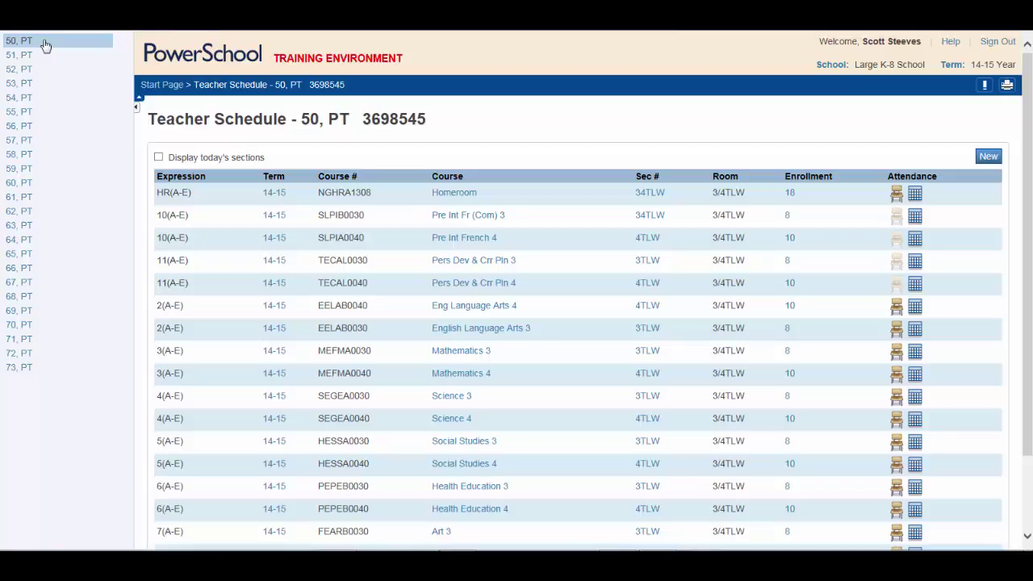
left_click(897, 196)
left_click(452, 248)
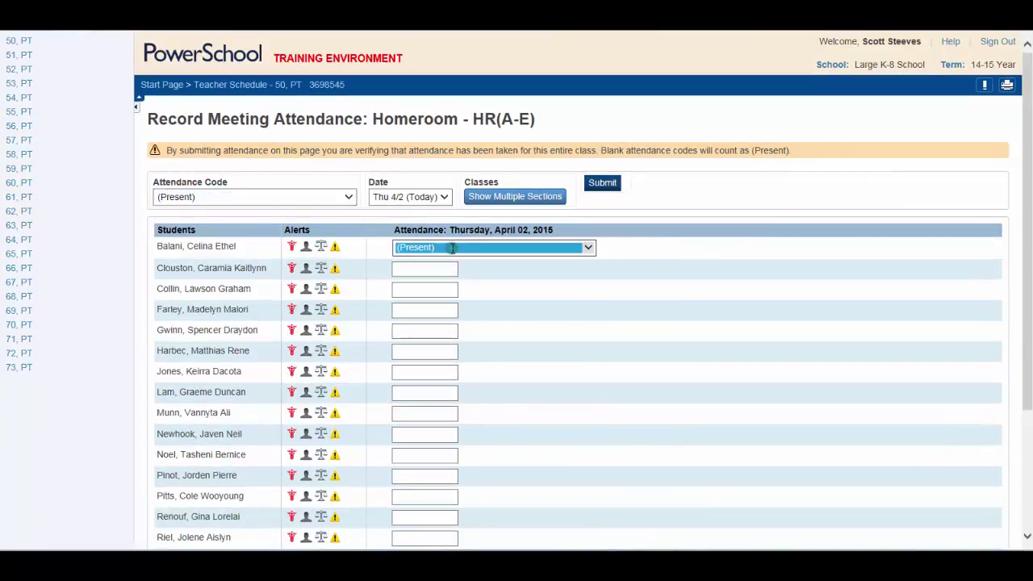
left_click(588, 248)
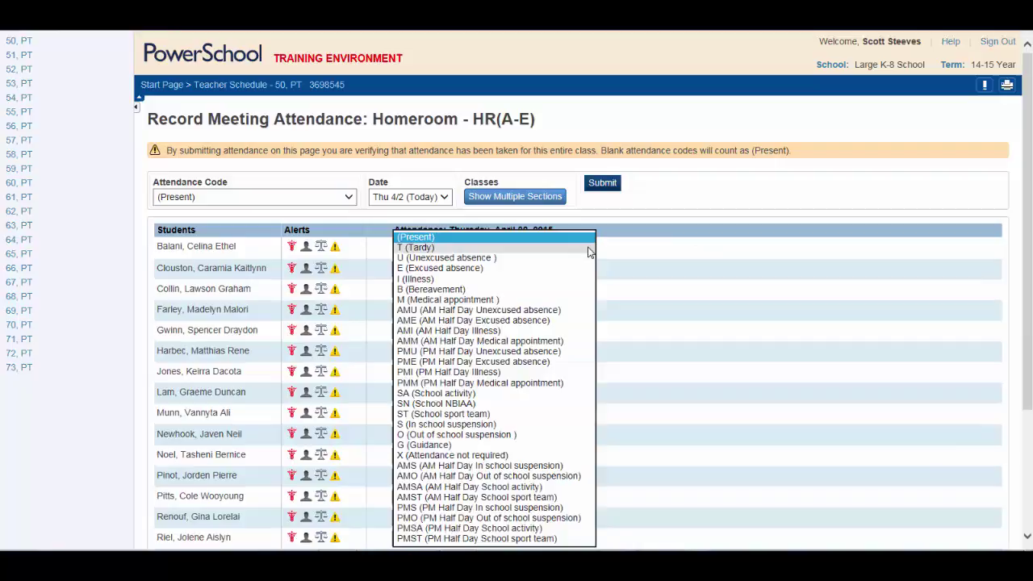
left_click(182, 57)
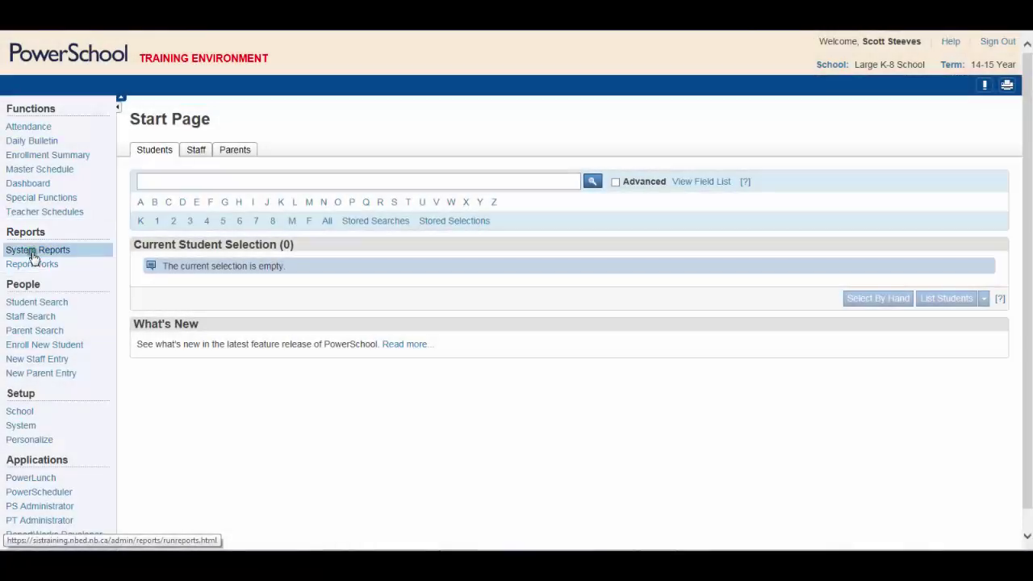
Open System Reports to list attendance reports such as Absentee and Attendance Count
left_click(31, 252)
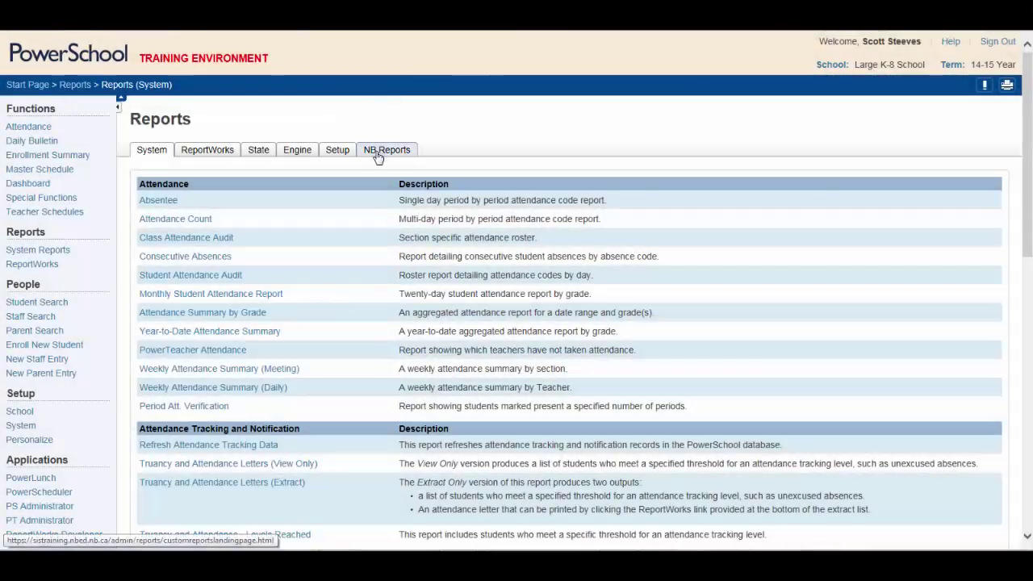
Switch to the NB Reports tab and scroll through its report list
left_click(404, 158)
left_click_drag(1029, 168, 1029, 220)
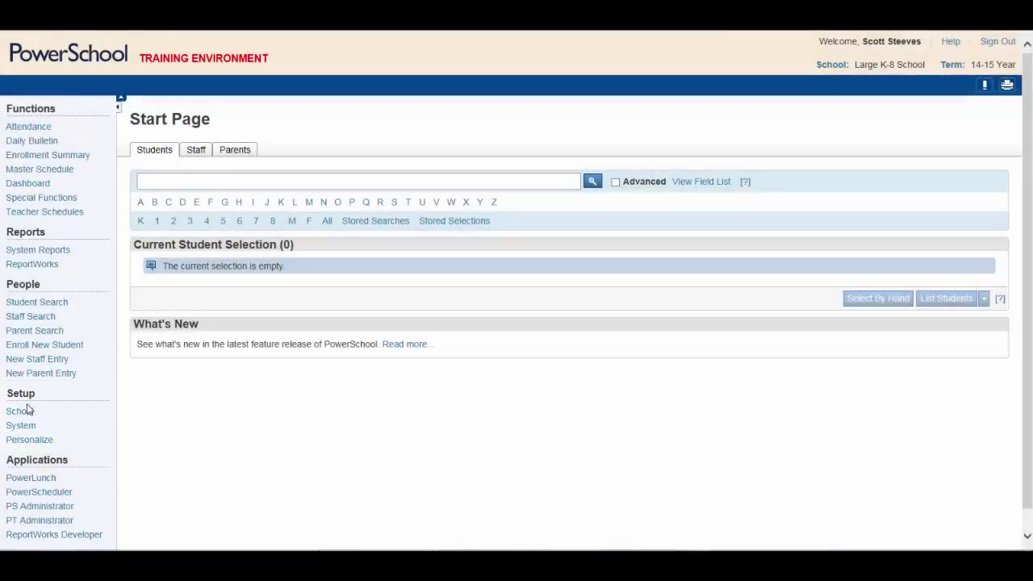
Open School Setup and scroll through its attendance, calendaring, grading and scheduling sections and back up
left_click(19, 412)
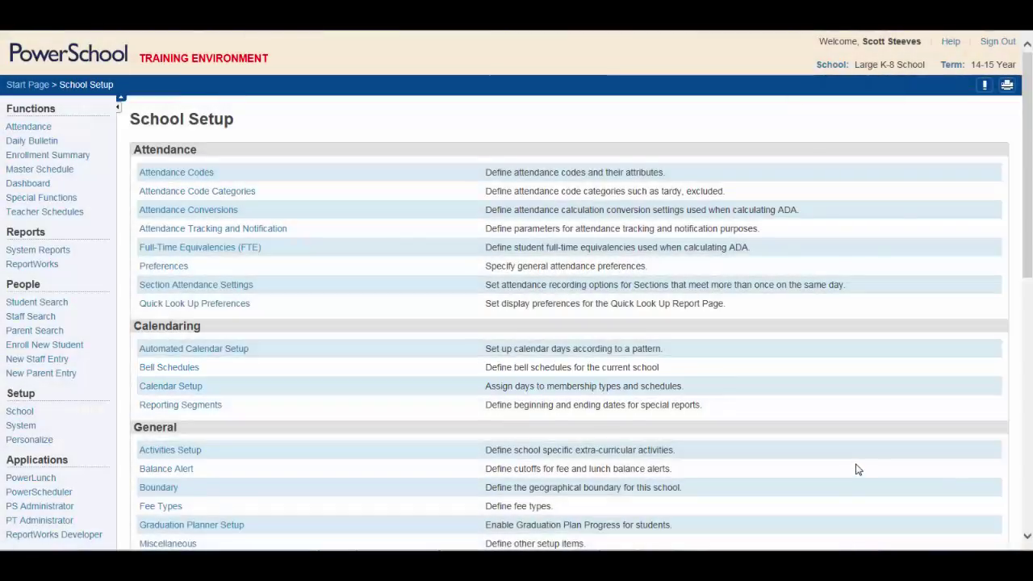
scroll(857, 468, "down", 3)
scroll(858, 469, "down", 4)
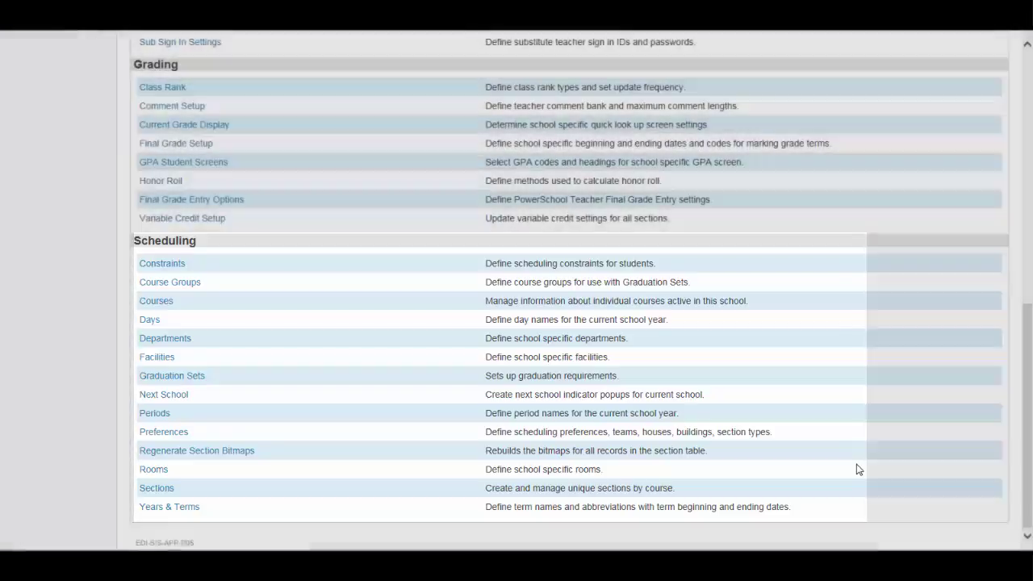
scroll(811, 437, "up", 3)
scroll(811, 437, "up", 4)
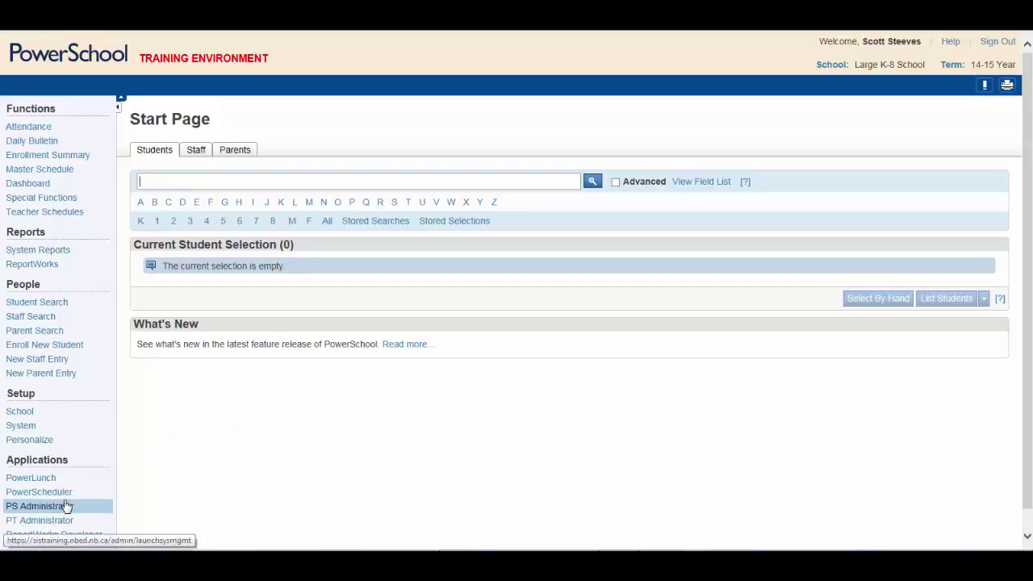
left_click(26, 446)
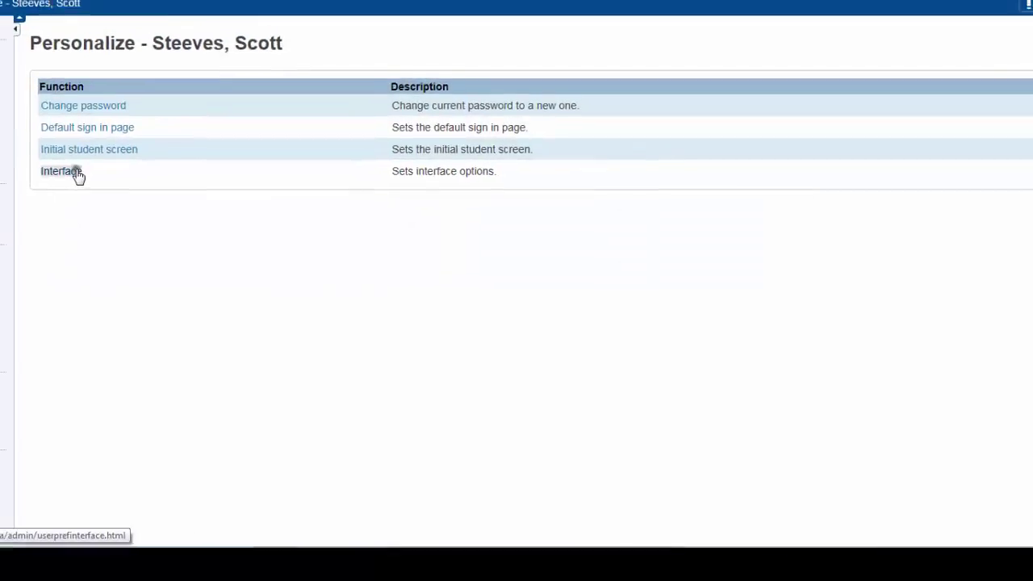
left_click(66, 164)
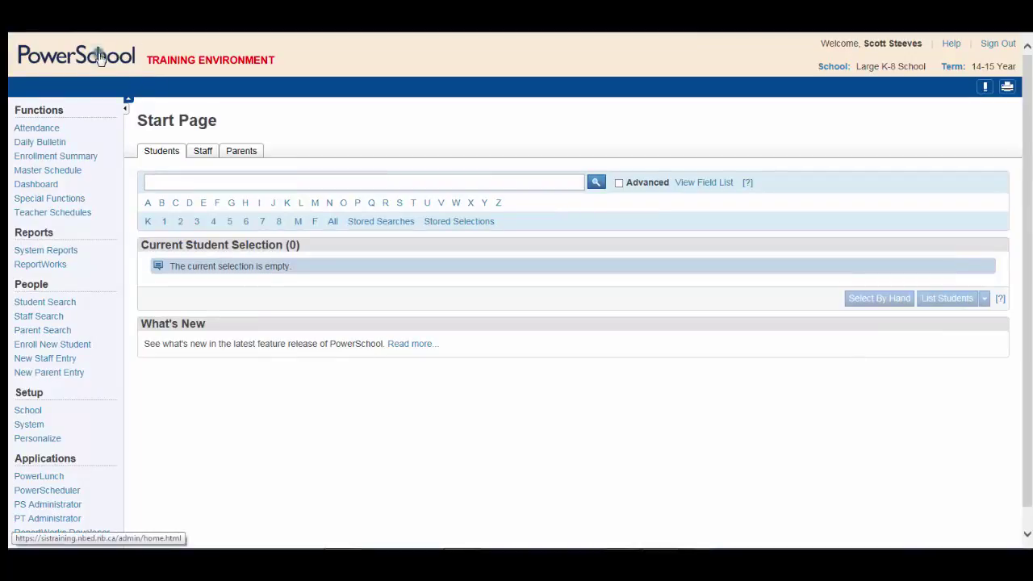
left_click(99, 58)
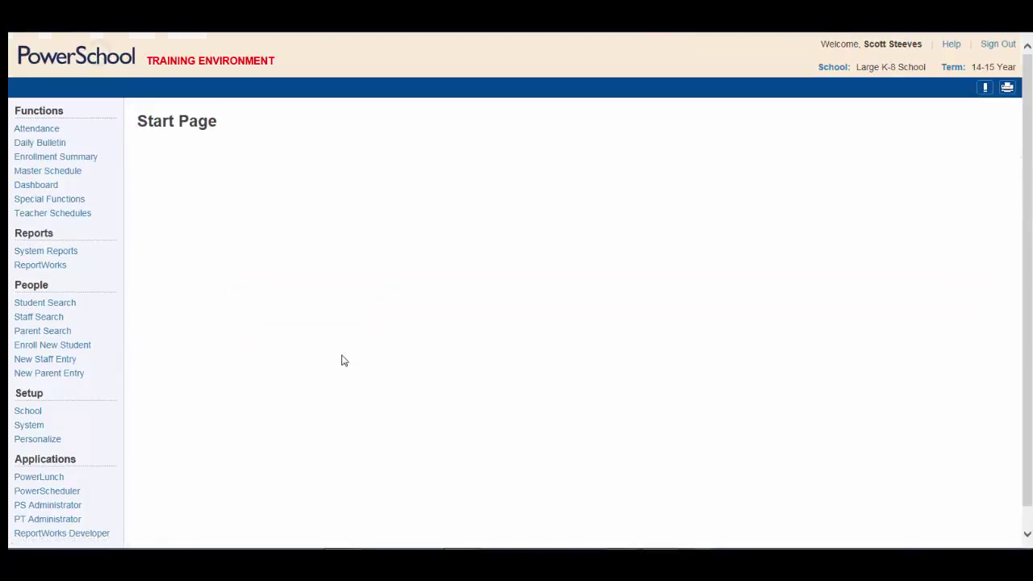